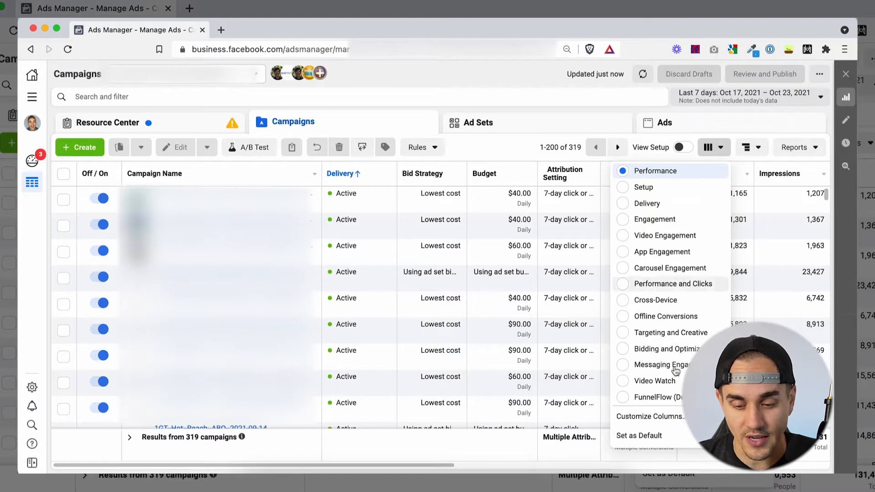
- Review all the metric columns of the campaigns table in the Performance column preset, from Delivery through On-Facebook Purchases
{"action": "left_click", "coordinate": [719, 154]}
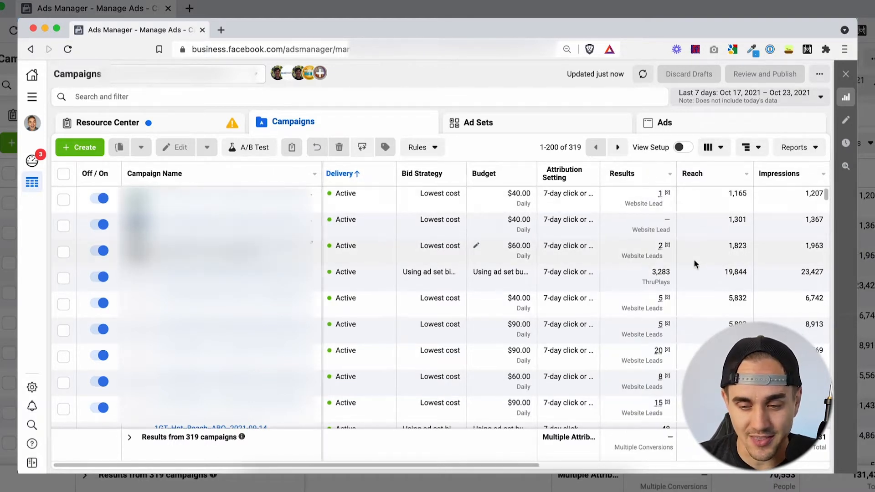
{"action": "scroll", "coordinate": [693, 259], "scroll_direction": "right", "scroll_amount": 5}
{"action": "scroll", "coordinate": [693, 264], "scroll_direction": "right", "scroll_amount": 1}
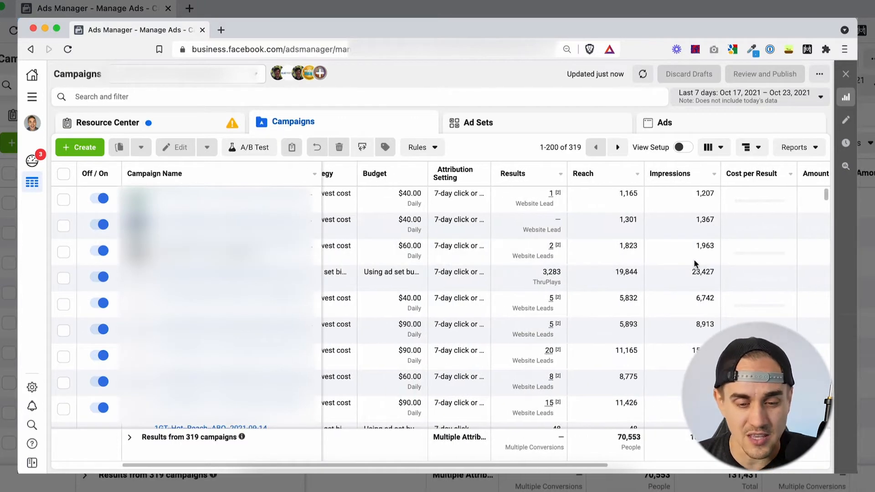
{"action": "scroll", "coordinate": [696, 263], "scroll_direction": "right", "scroll_amount": 5}
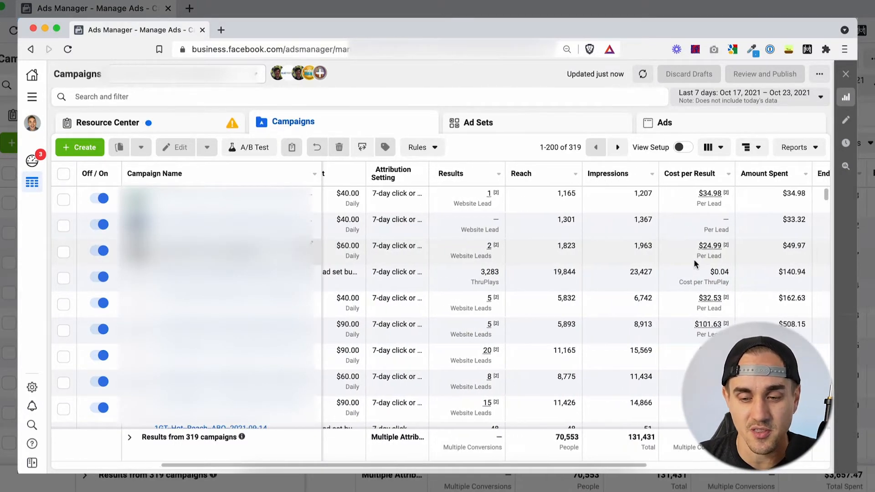
{"action": "scroll", "coordinate": [695, 263], "scroll_direction": "right", "scroll_amount": 3}
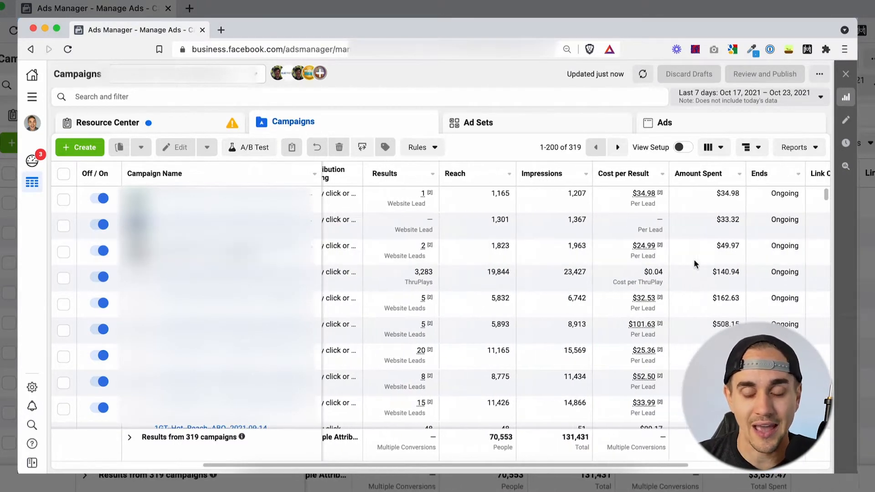
{"action": "scroll", "coordinate": [694, 263], "scroll_direction": "right", "scroll_amount": 3}
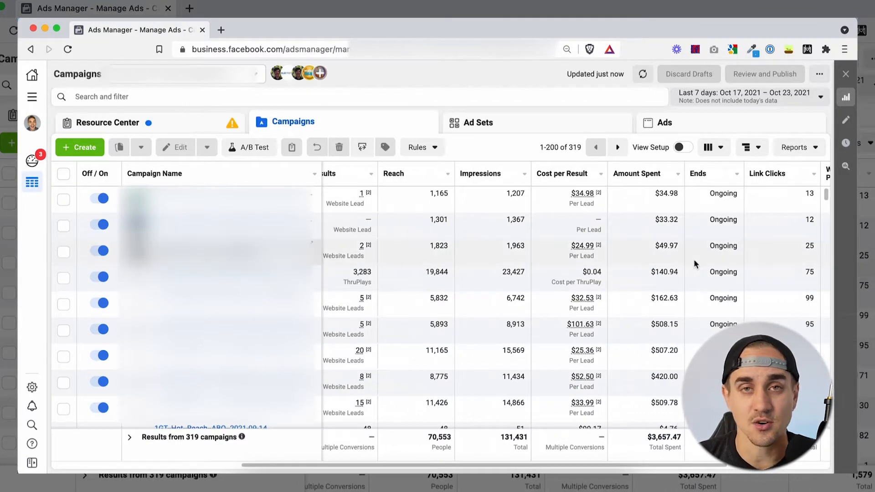
{"action": "scroll", "coordinate": [695, 263], "scroll_direction": "right", "scroll_amount": 5}
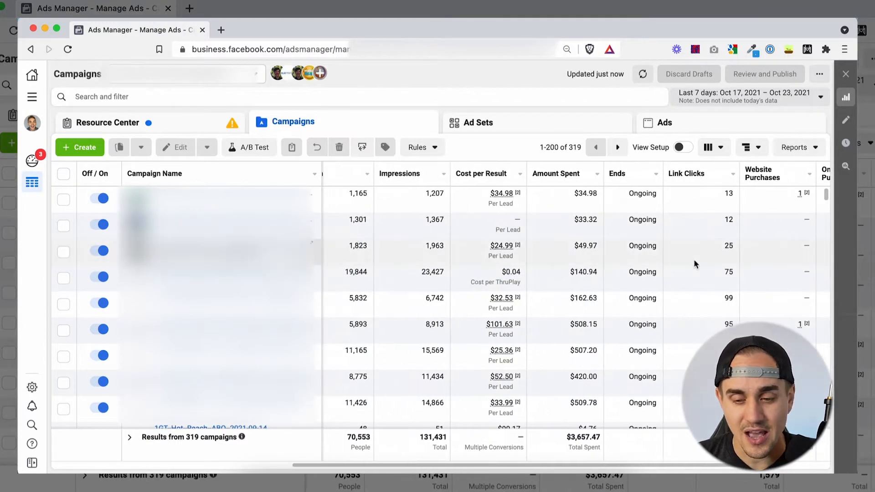
{"action": "scroll", "coordinate": [693, 263], "scroll_direction": "right", "scroll_amount": 2}
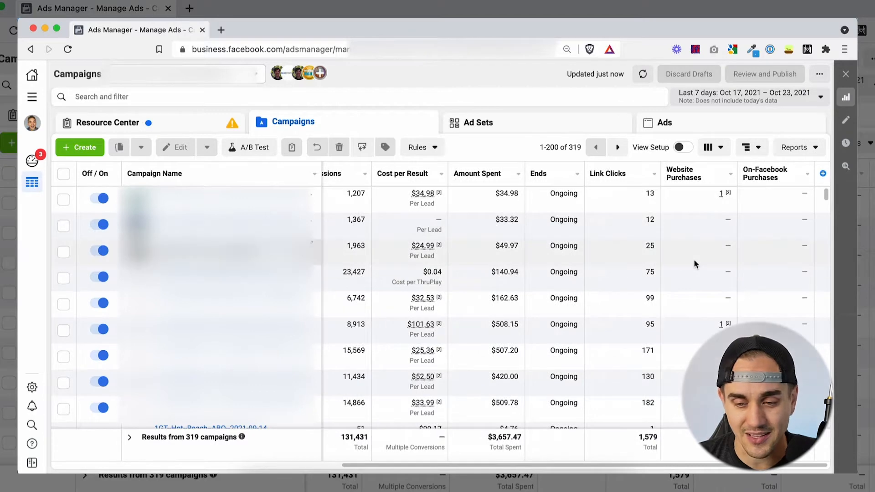
{"action": "scroll", "coordinate": [694, 264], "scroll_direction": "left", "scroll_amount": 12}
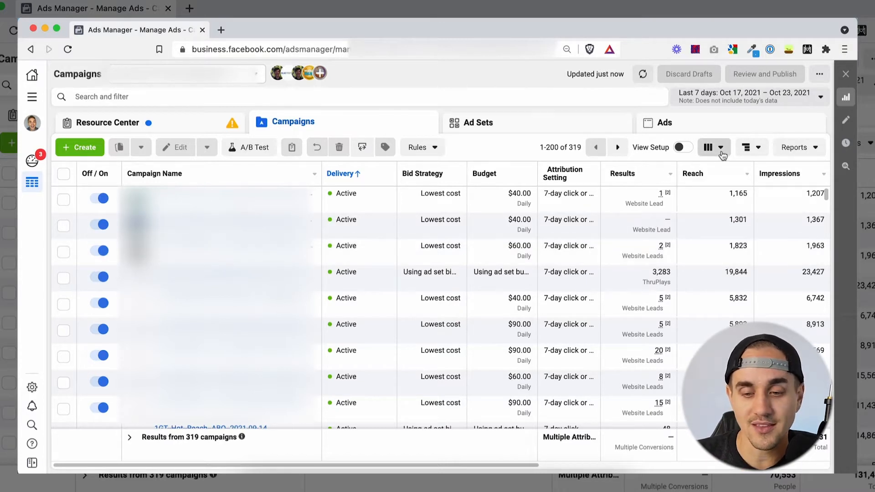
- Open the column customization for the campaigns table and bring up the form for creating a custom metric
{"action": "left_click", "coordinate": [721, 151]}
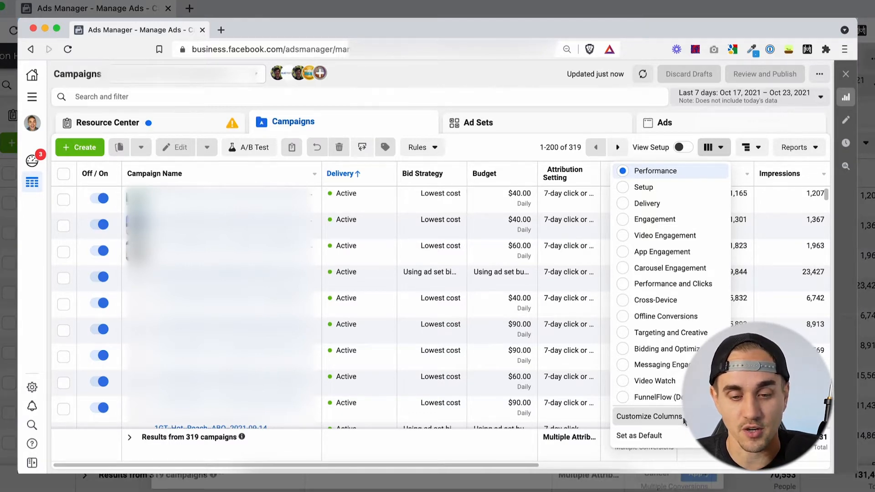
{"action": "left_click", "coordinate": [674, 417]}
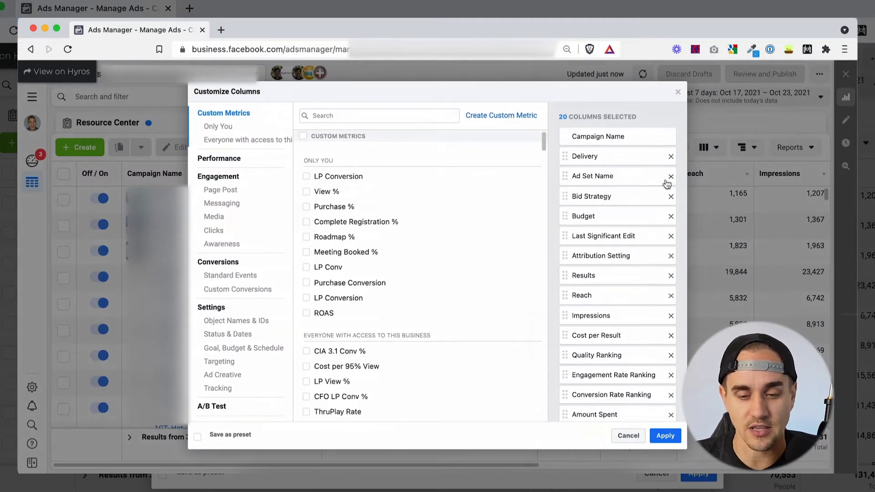
{"action": "scroll", "coordinate": [629, 269], "scroll_direction": "down", "scroll_amount": 3}
{"action": "scroll", "coordinate": [628, 271], "scroll_direction": "up", "scroll_amount": 3}
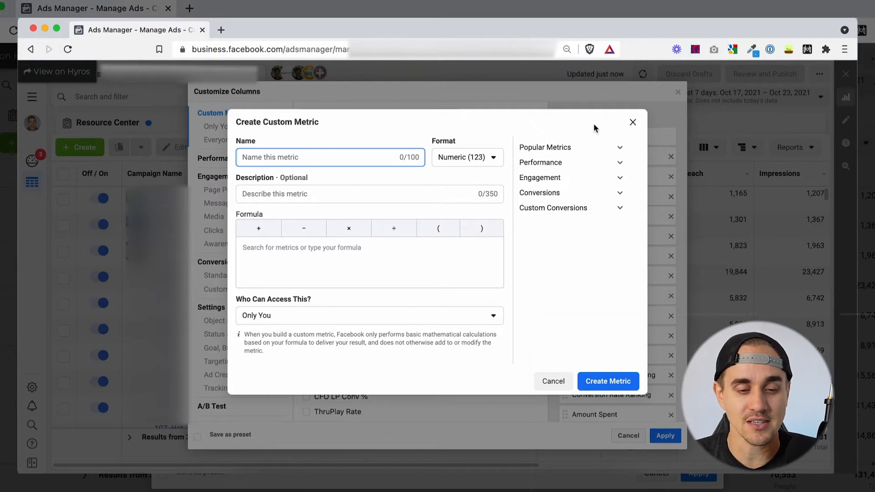
{"action": "left_click", "coordinate": [633, 122]}
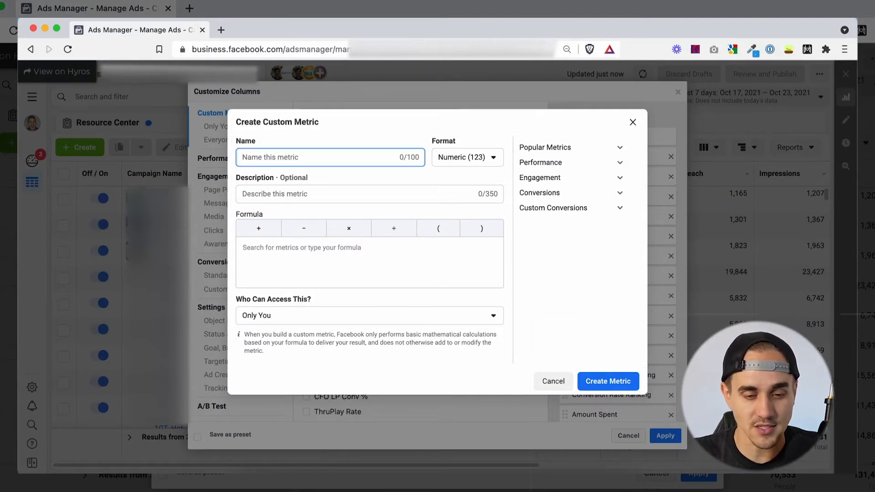
- Name the new custom metric "Landing Page %" and leave its description empty
{"action": "type", "text": "Landing"}
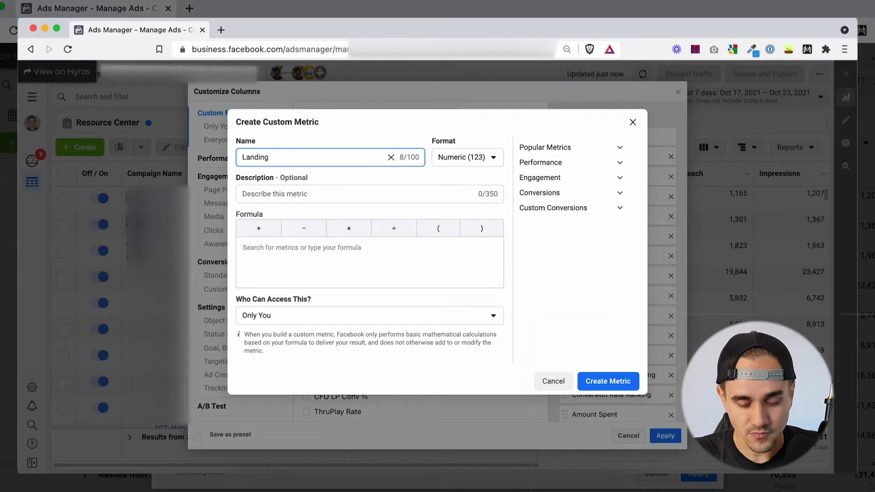
{"action": "type", "text": " Page %"}
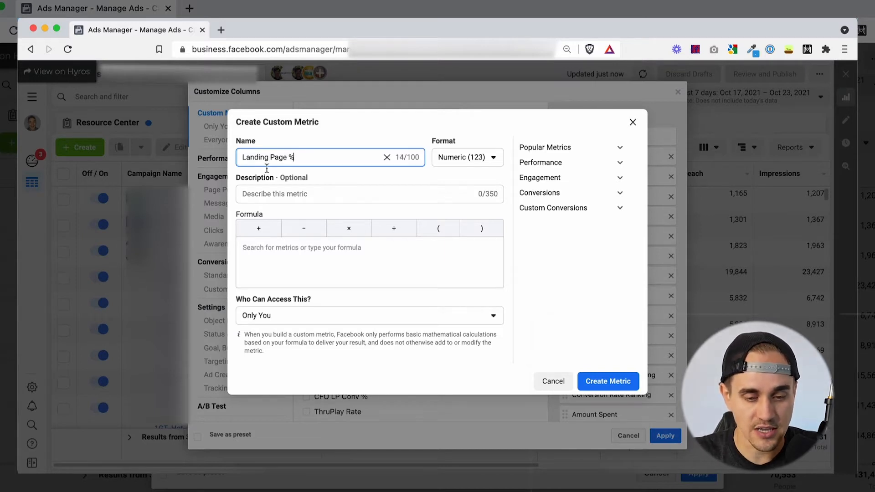
{"action": "left_click", "coordinate": [257, 192]}
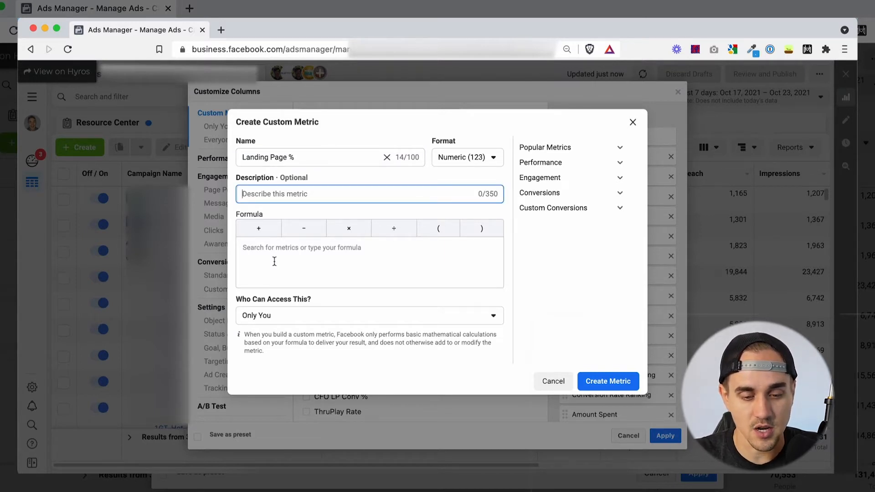
- Build the custom metric's formula as Landing Page Views ÷ Link Clicks and choose its display format
{"action": "left_click", "coordinate": [275, 261]}
{"action": "type", "text": "landing pag"}
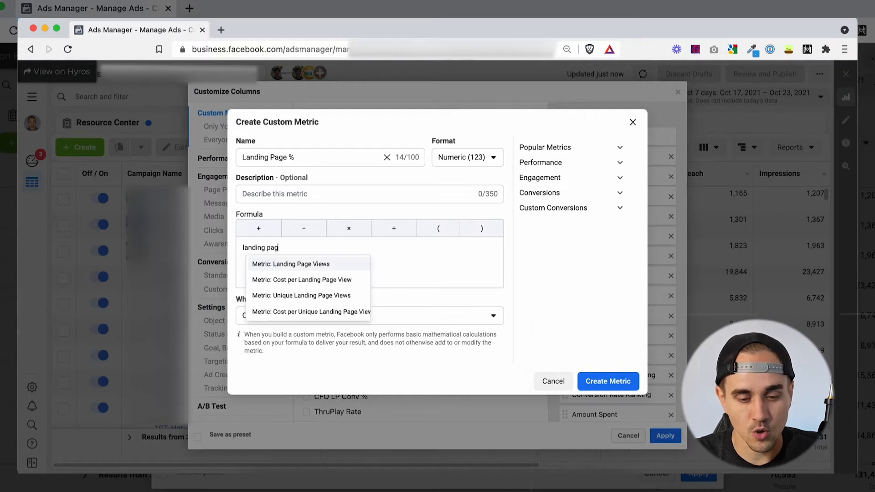
{"action": "key", "text": "Return"}
{"action": "type", "text": "+ "}
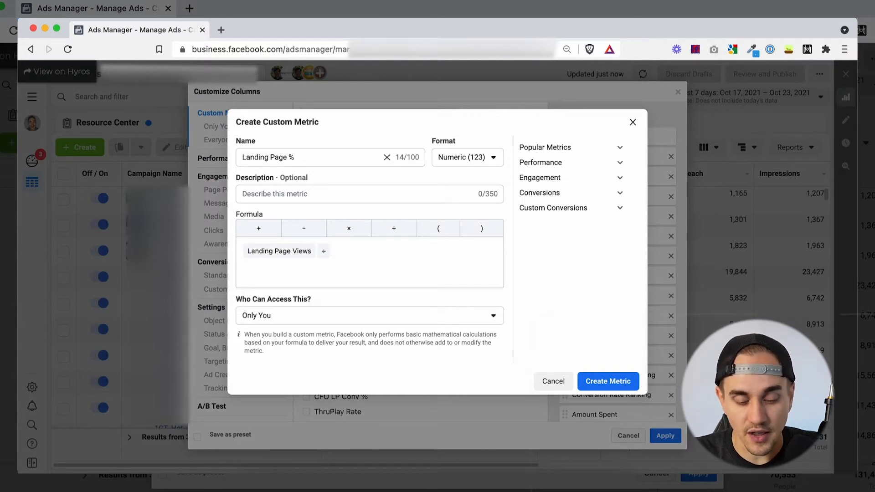
{"action": "type", "text": "Link Cli"}
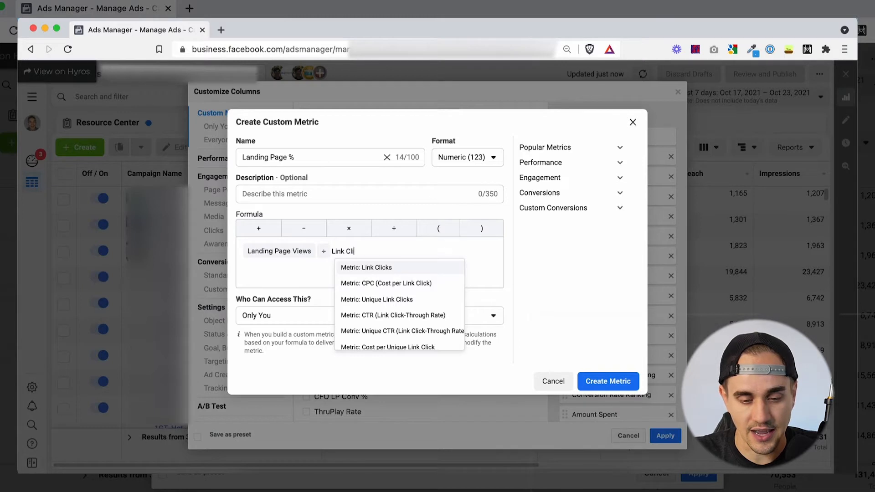
{"action": "key", "text": "Return"}
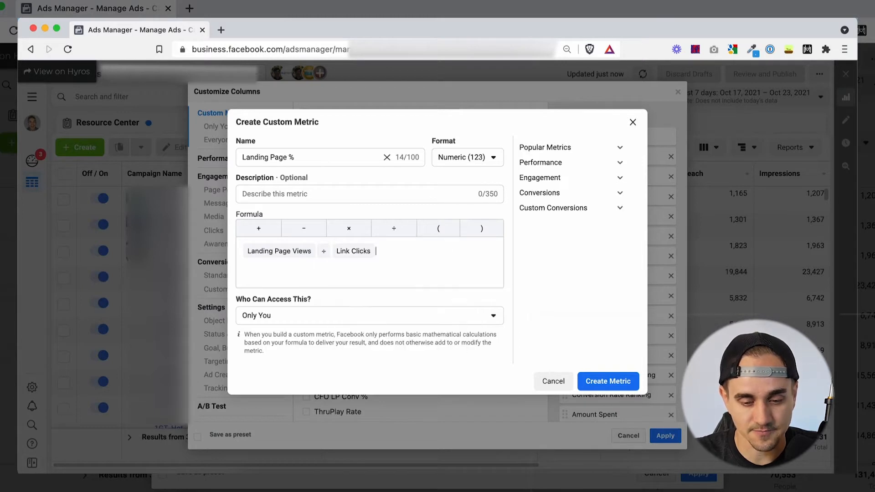
{"action": "left_click", "coordinate": [470, 163]}
{"action": "left_click", "coordinate": [474, 202]}
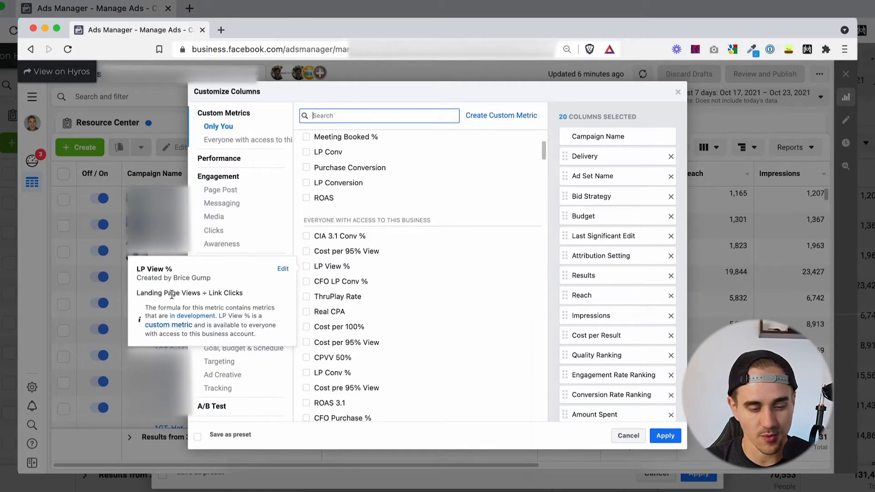
- Inspect the name, format and formula of the existing custom metrics LP View % and LP Conv without changing them
{"action": "left_click", "coordinate": [298, 273]}
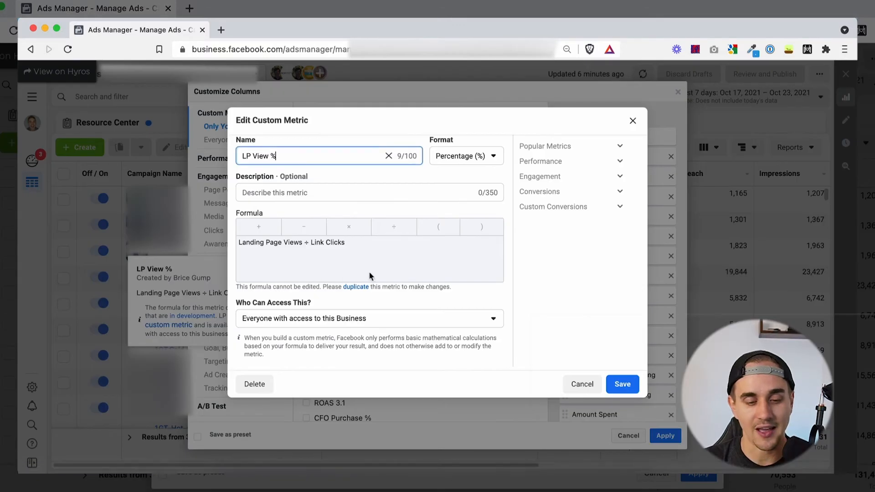
{"action": "left_click", "coordinate": [587, 385]}
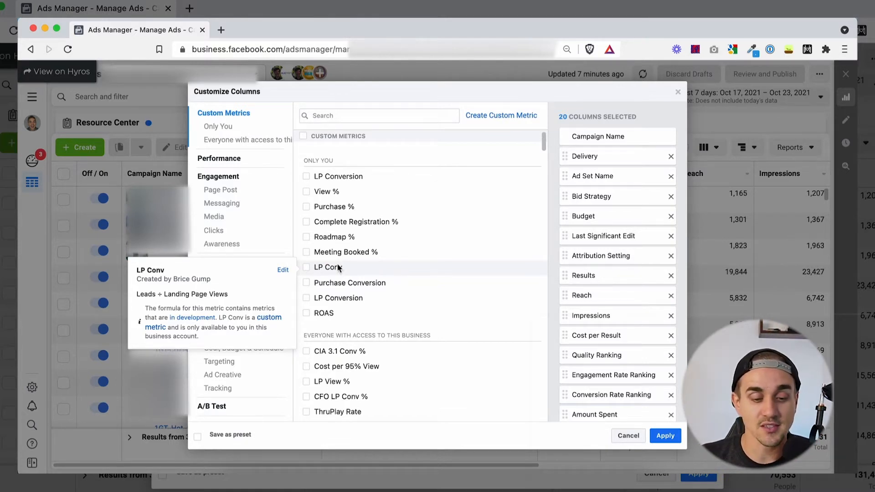
{"action": "left_click", "coordinate": [282, 270]}
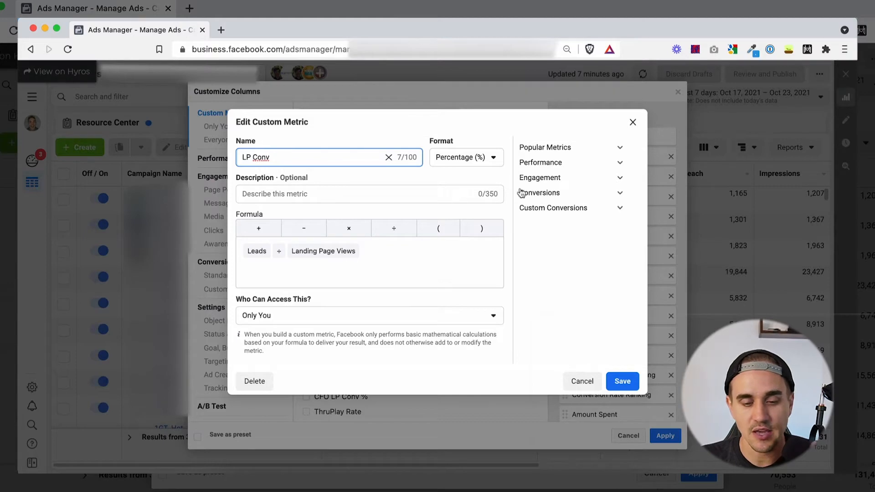
{"action": "left_click", "coordinate": [582, 381]}
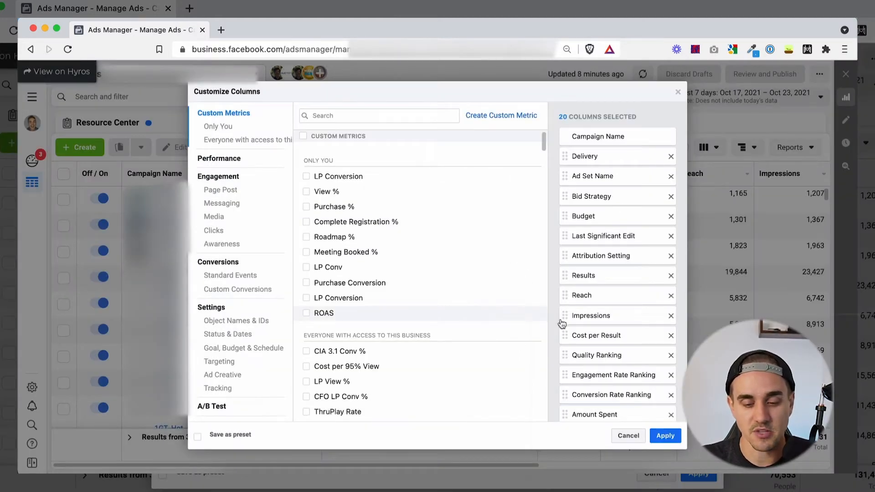
- Remove every selected column from Delivery through On-Facebook Purchases, keeping only Campaign Name
{"action": "left_click", "coordinate": [671, 157]}
{"action": "left_click", "coordinate": [671, 156]}
{"action": "left_click", "coordinate": [671, 156]}
{"action": "left_click", "coordinate": [671, 156]}
{"action": "left_click", "coordinate": [671, 157]}
{"action": "left_click", "coordinate": [671, 156]}
{"action": "left_click", "coordinate": [671, 156]}
{"action": "left_click", "coordinate": [671, 156]}
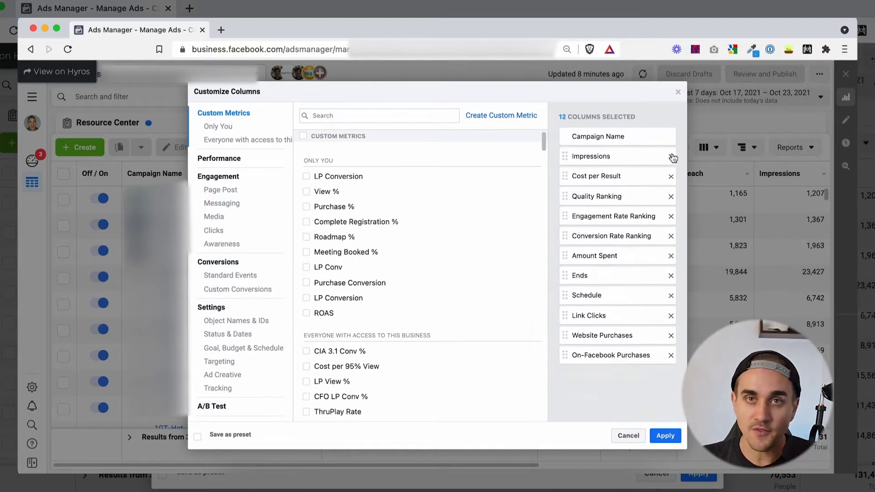
{"action": "left_click", "coordinate": [671, 156]}
{"action": "left_click", "coordinate": [671, 156]}
{"action": "left_click", "coordinate": [671, 156]}
{"action": "left_click", "coordinate": [670, 157]}
{"action": "left_click", "coordinate": [671, 156]}
{"action": "left_click", "coordinate": [670, 156]}
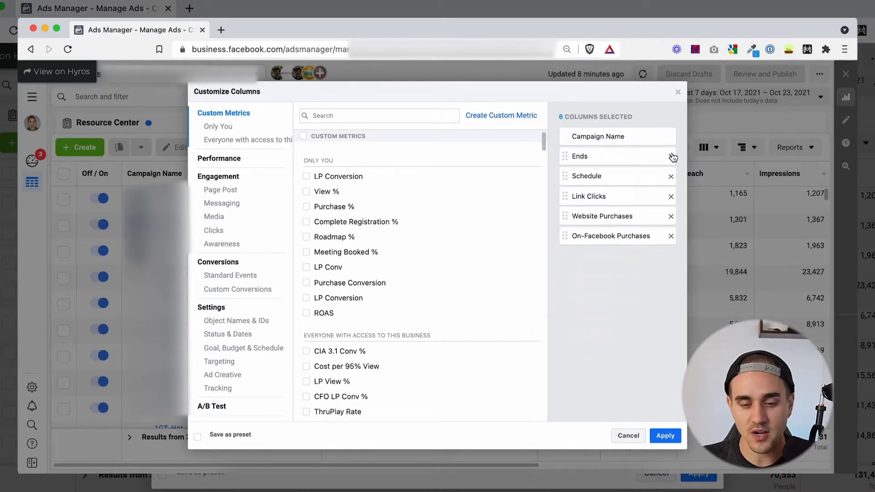
{"action": "left_click", "coordinate": [671, 156]}
{"action": "left_click", "coordinate": [671, 156]}
{"action": "left_click", "coordinate": [671, 156]}
{"action": "left_click", "coordinate": [671, 157]}
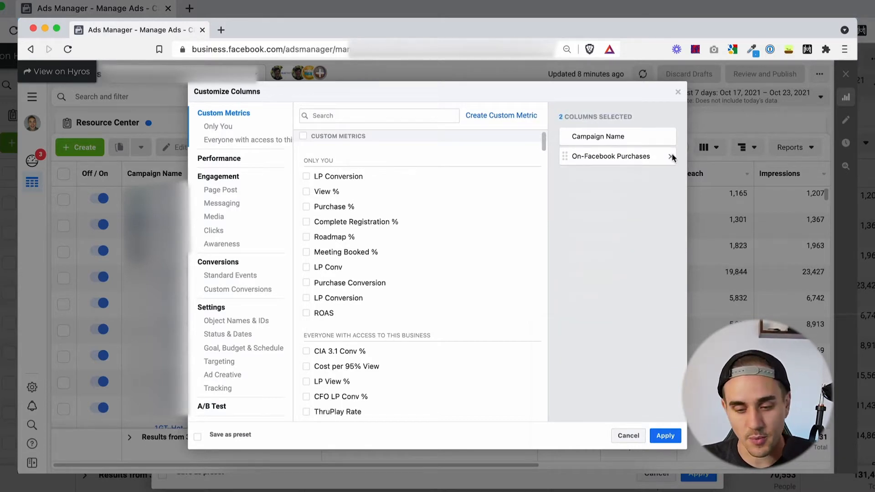
{"action": "left_click", "coordinate": [671, 156]}
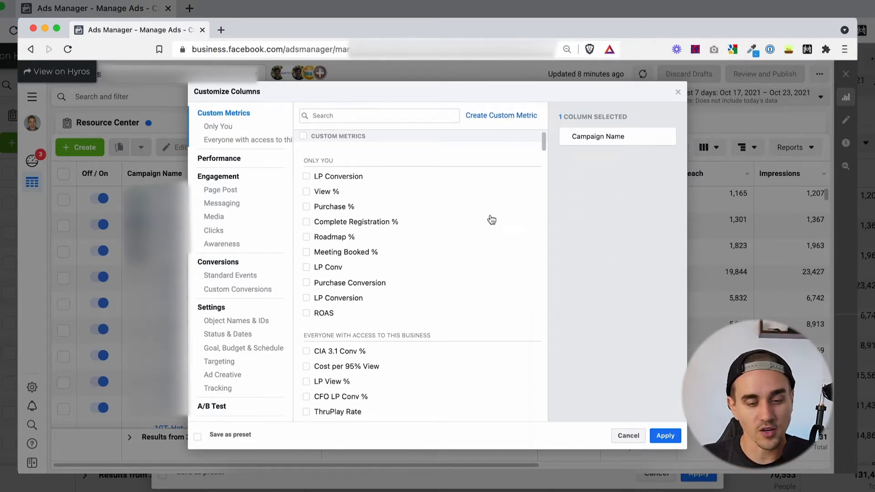
- Find the available columns matching "ad set" and add Ad Set Name to the selection
{"action": "mouse_move", "coordinate": [484, 222]}
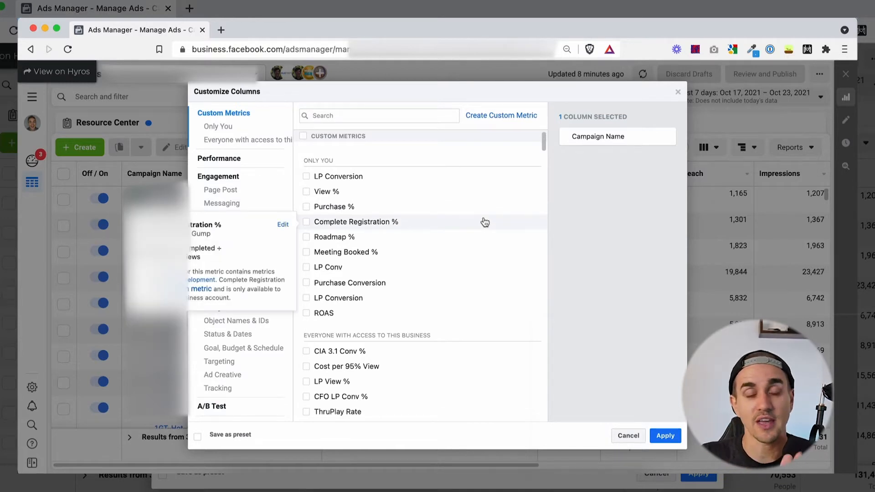
{"action": "left_click", "coordinate": [395, 116]}
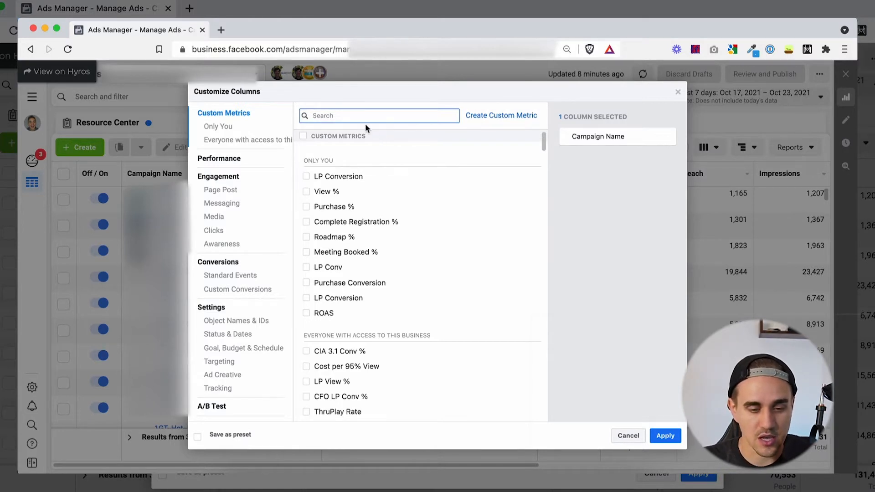
{"action": "type", "text": "ad"}
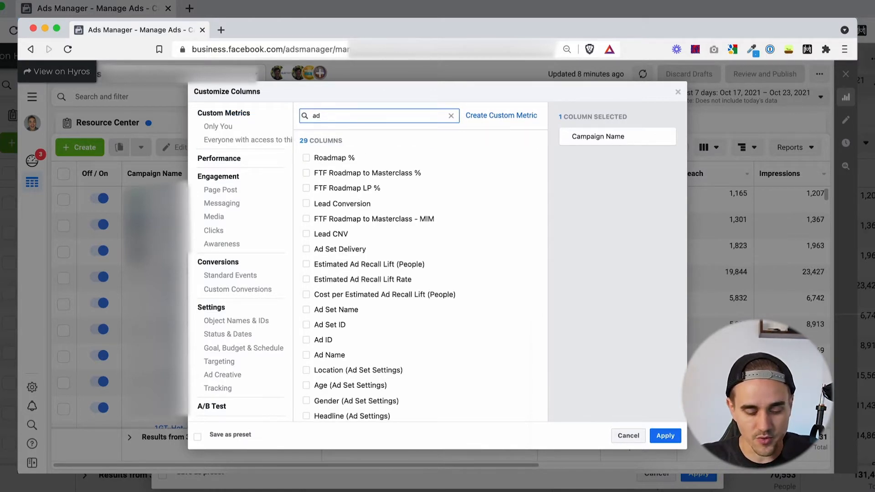
{"action": "type", "text": " set"}
{"action": "left_click", "coordinate": [343, 173]}
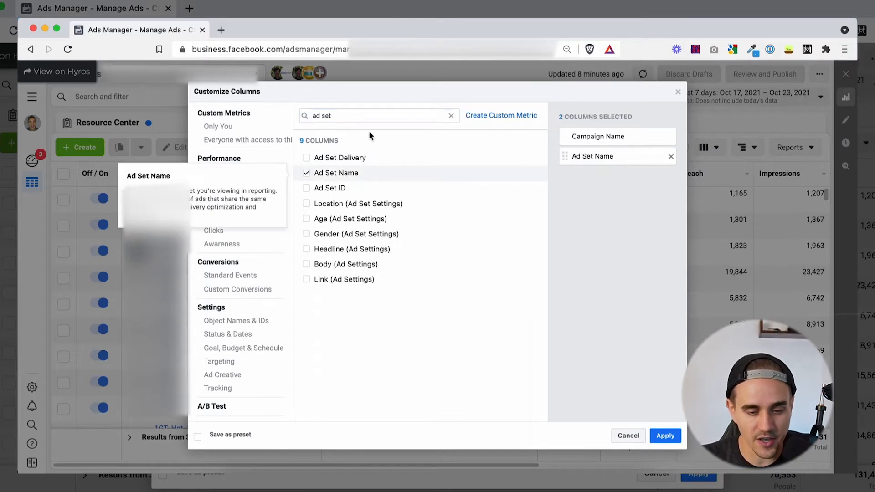
- Find the "ad name" column and add Ad Name to the selected columns
{"action": "left_click", "coordinate": [371, 115]}
{"action": "key", "text": "BackSpace"}
{"action": "key", "text": "BackSpace"}
{"action": "type", "text": "n"}
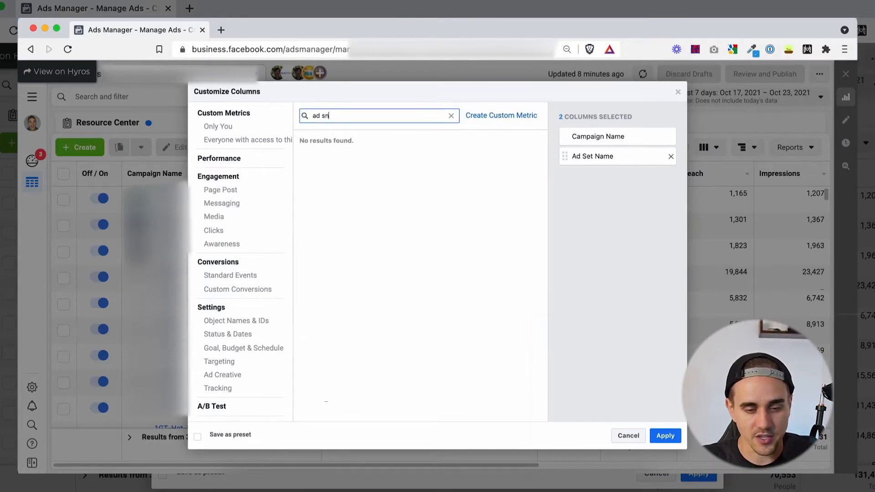
{"action": "key", "text": "BackSpace"}
{"action": "key", "text": "BackSpace"}
{"action": "type", "text": "name"}
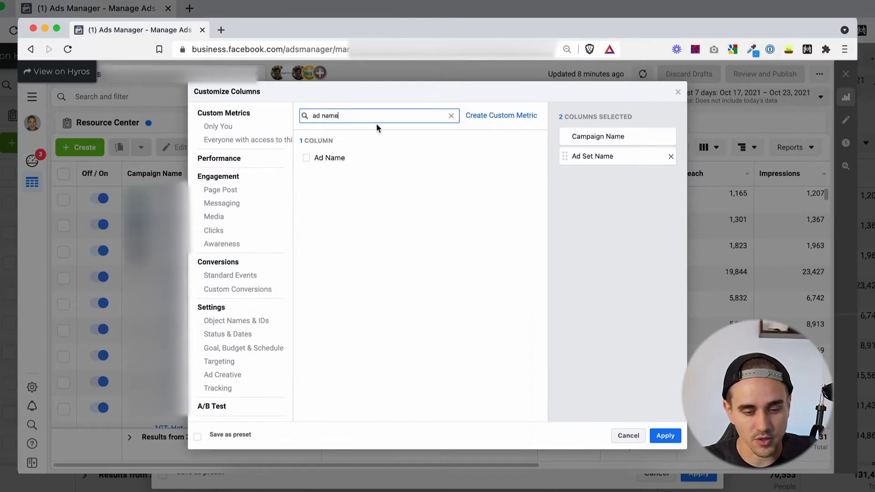
{"action": "left_click", "coordinate": [376, 158]}
- Find the columns matching "budget" and add Budget to the selected columns
{"action": "triple_click", "coordinate": [376, 117]}
{"action": "type", "text": "budget"}
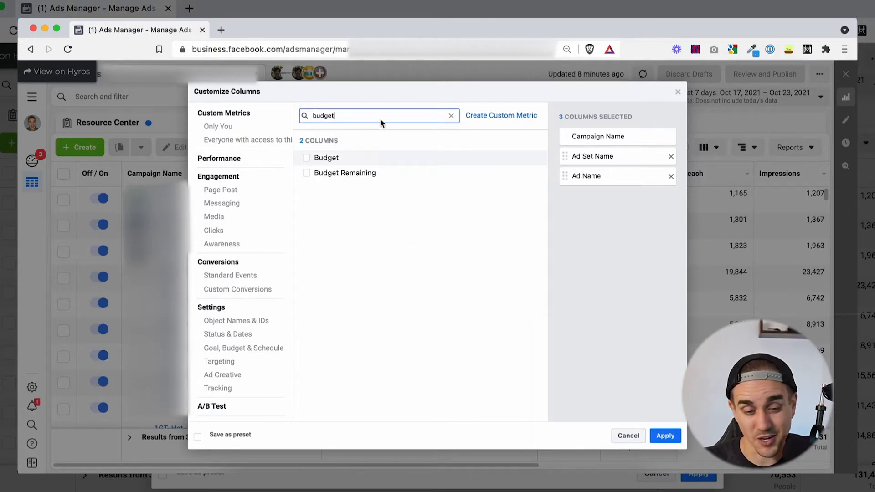
{"action": "key", "text": "Return"}
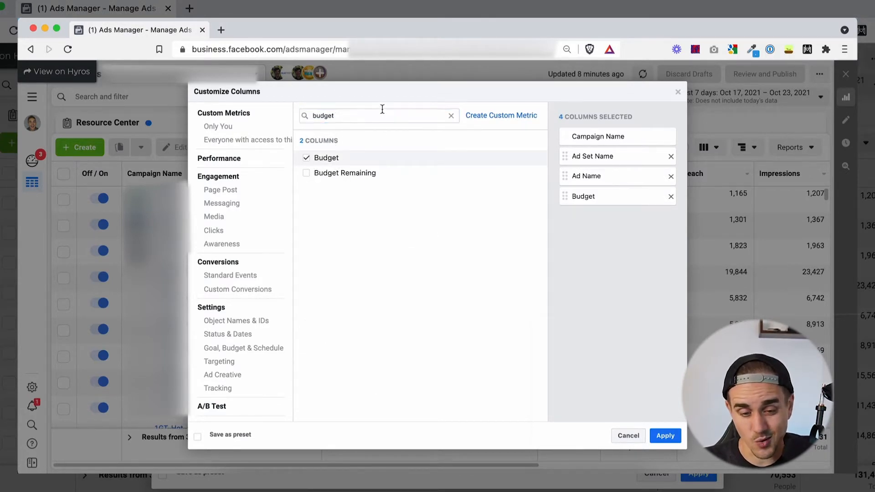
- Find the columns matching "deliver", add Delivery to the selection and place it directly above Budget
{"action": "triple_click", "coordinate": [383, 109]}
{"action": "key", "text": "BackSpace"}
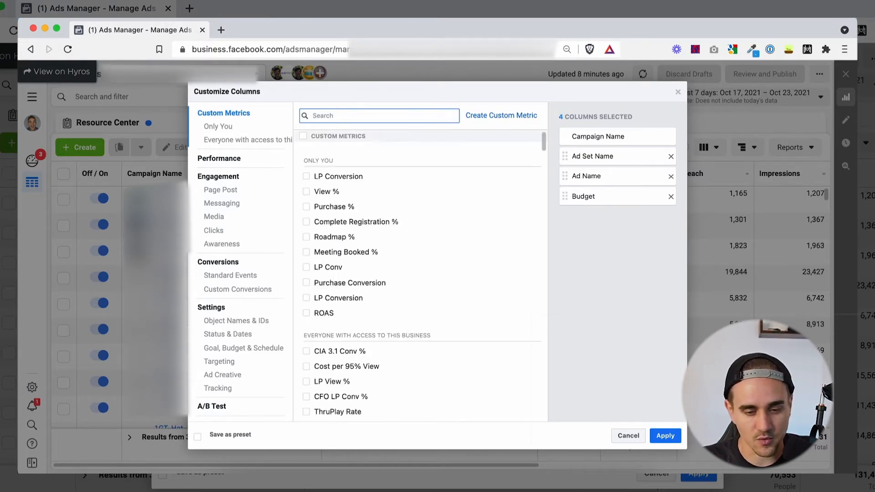
{"action": "type", "text": "deliver"}
{"action": "left_click", "coordinate": [356, 159]}
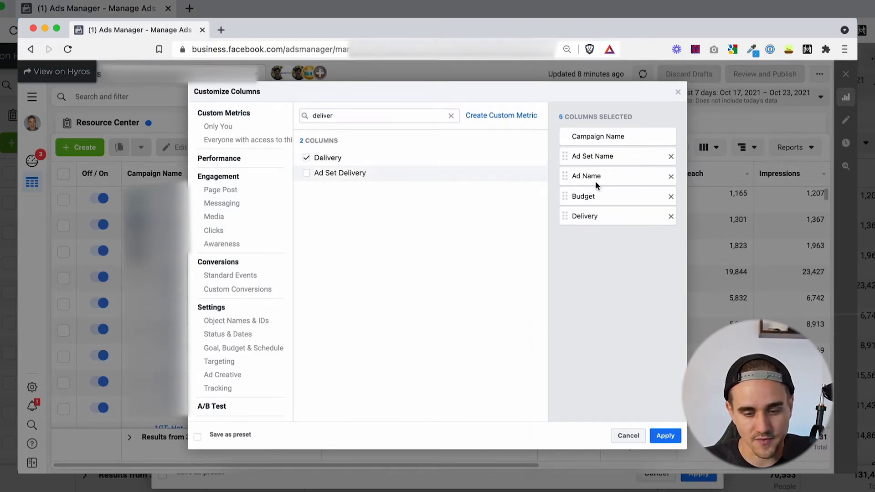
{"action": "left_click_drag", "start_coordinate": [600, 216], "coordinate": [601, 188]}
- Look up the "amount" and "reach" columns and add Amount Spent and Reach to the selected columns
{"action": "triple_click", "coordinate": [358, 114]}
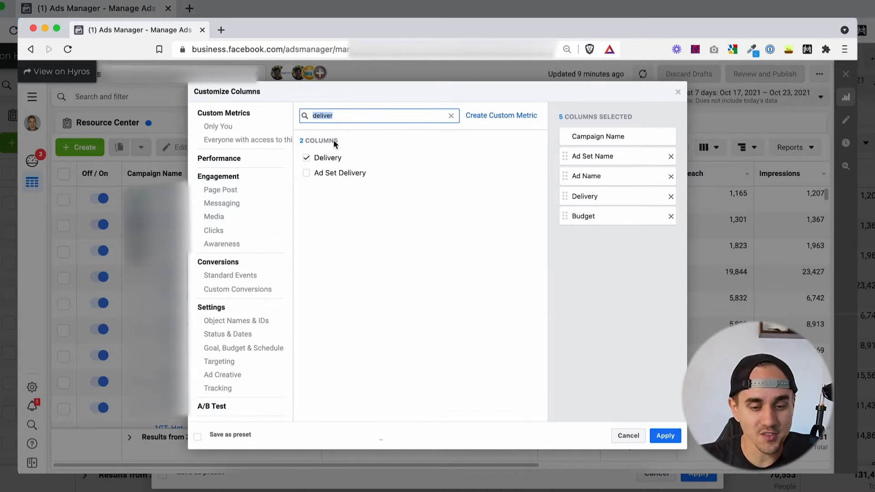
{"action": "type", "text": "amount"}
{"action": "left_click", "coordinate": [338, 157]}
{"action": "triple_click", "coordinate": [353, 115]}
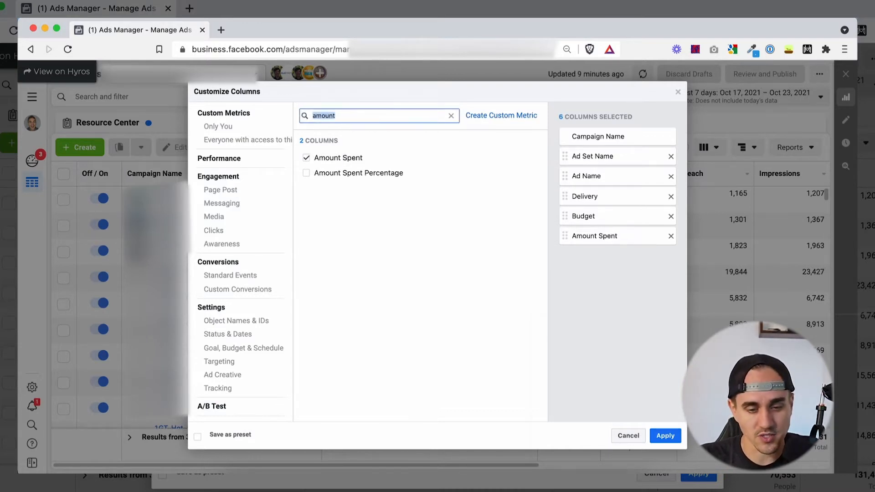
{"action": "type", "text": "reach"}
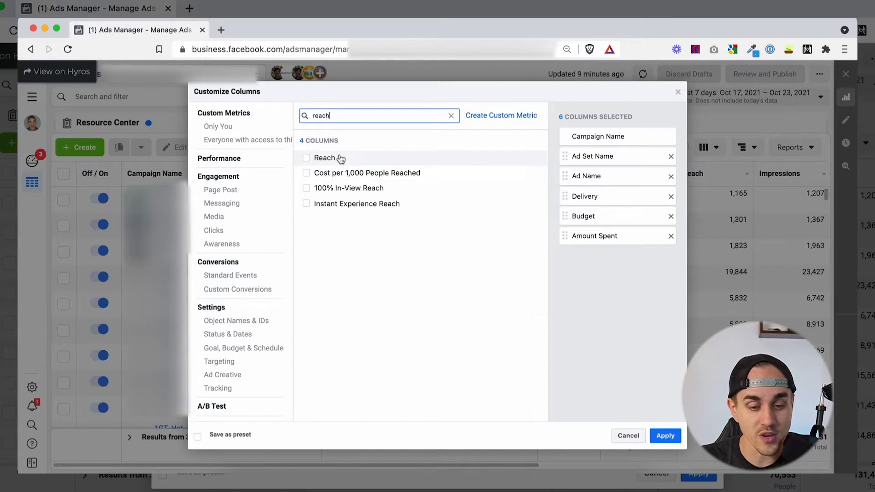
{"action": "left_click", "coordinate": [339, 159]}
- Look up "impre" and "CPM" and add Impressions and CPM (Cost per 1,000 Impressions) to the selected columns
{"action": "triple_click", "coordinate": [371, 112]}
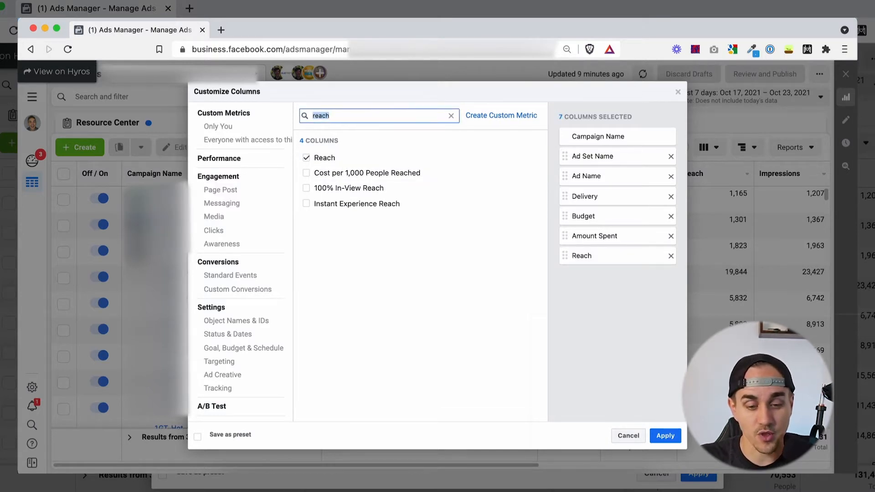
{"action": "type", "text": "impre"}
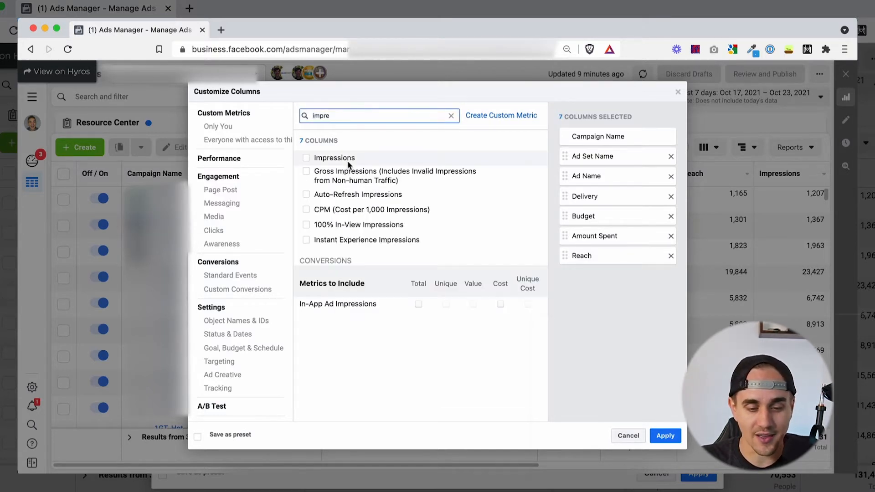
{"action": "left_click", "coordinate": [367, 157]}
{"action": "triple_click", "coordinate": [399, 114]}
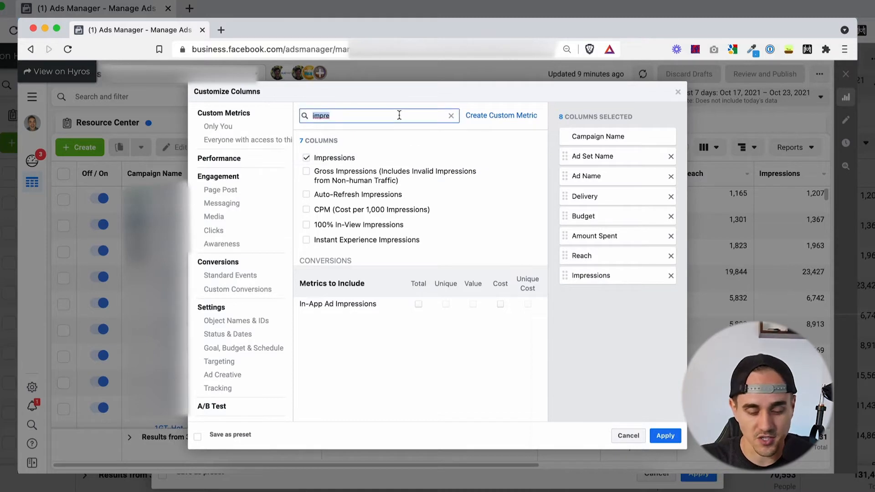
{"action": "type", "text": "CPM"}
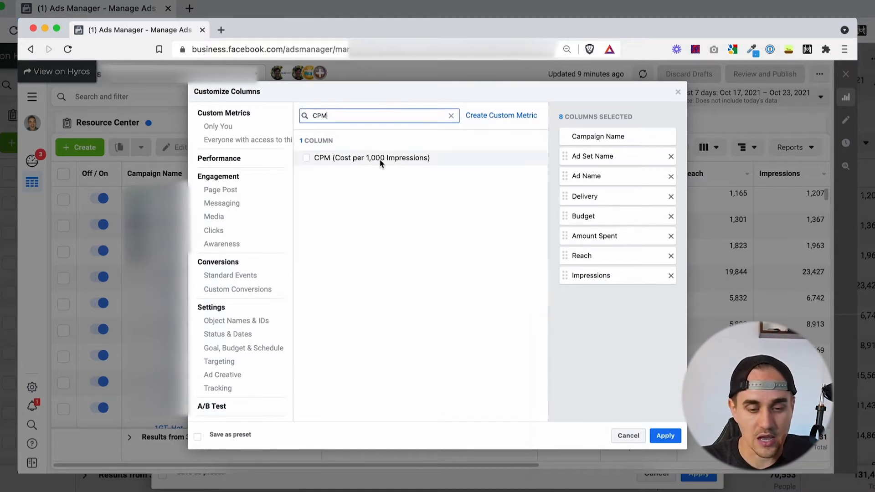
{"action": "left_click", "coordinate": [380, 158]}
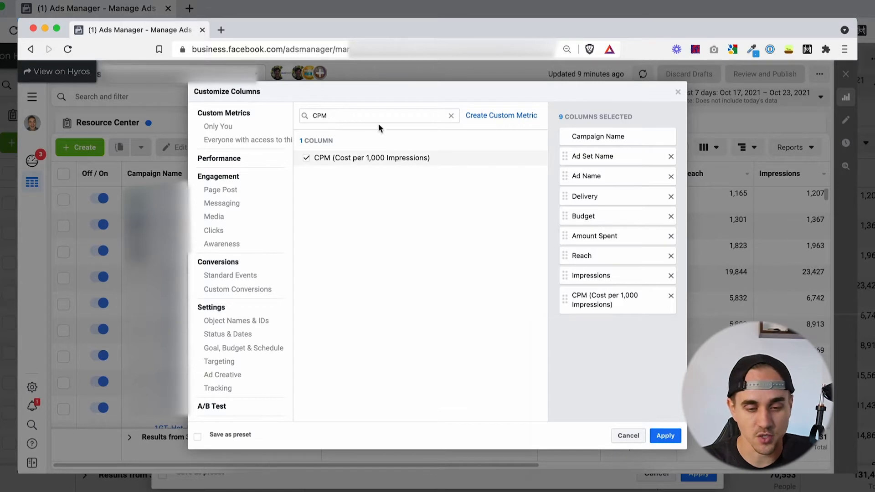
- Find the columns matching "link" and add Link Clicks, CPC (Cost per Link Click) and CTR (Link Click-Through Rate), in that order
{"action": "double_click", "coordinate": [370, 114]}
{"action": "key", "text": "BackSpace"}
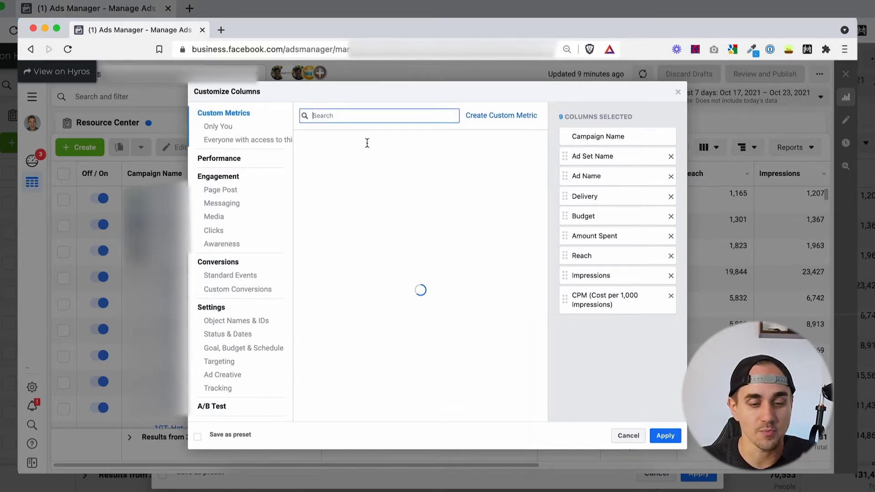
{"action": "type", "text": "link"}
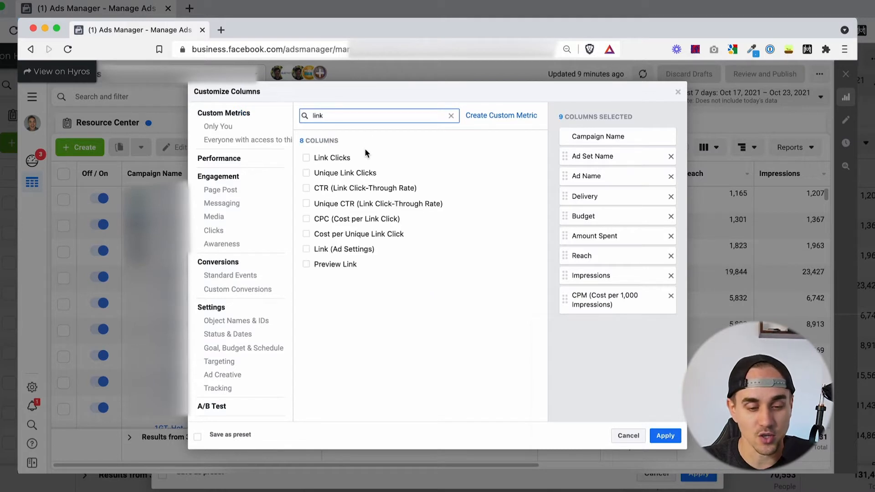
{"action": "left_click", "coordinate": [364, 158]}
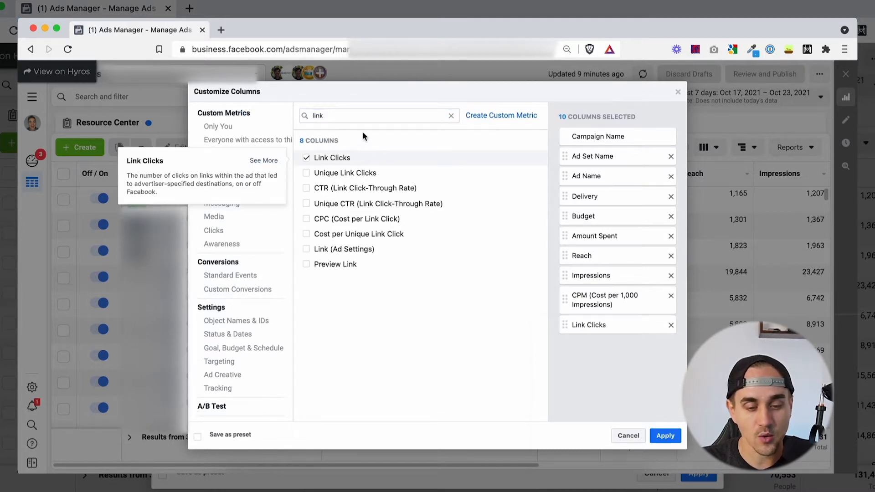
{"action": "left_click", "coordinate": [358, 120]}
{"action": "double_click", "coordinate": [358, 120]}
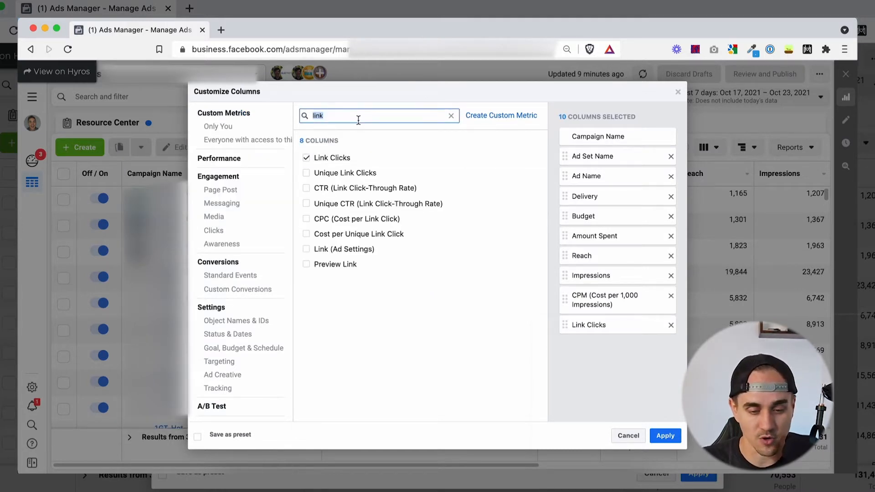
{"action": "left_click", "coordinate": [353, 220]}
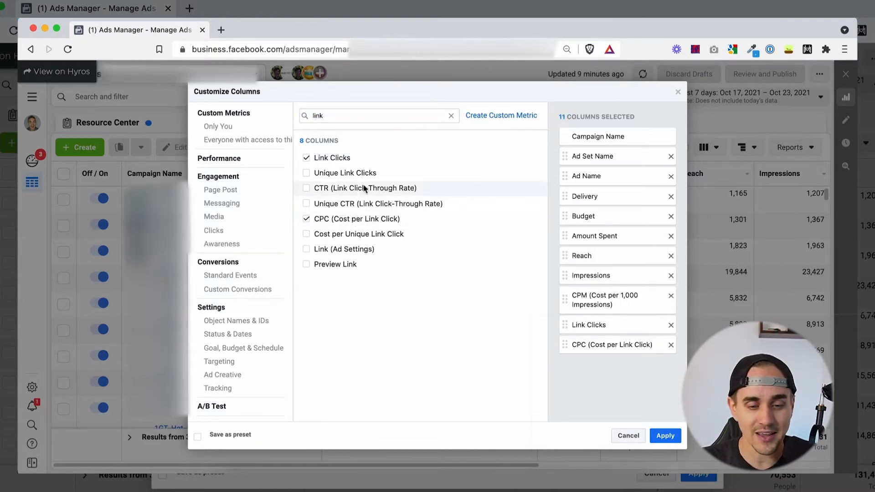
{"action": "left_click", "coordinate": [422, 193]}
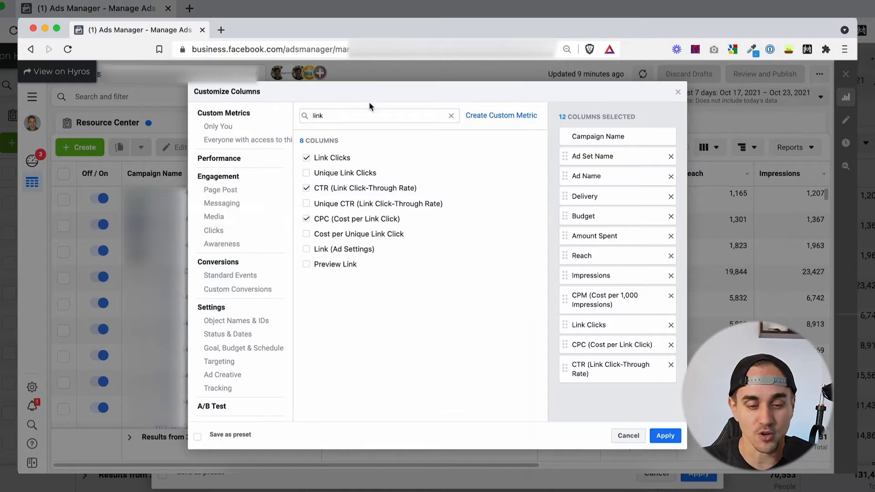
- Find the "landing" metric and include both the Total and the Cost of Landing Page Views
{"action": "left_click", "coordinate": [363, 113]}
{"action": "double_click", "coordinate": [363, 114]}
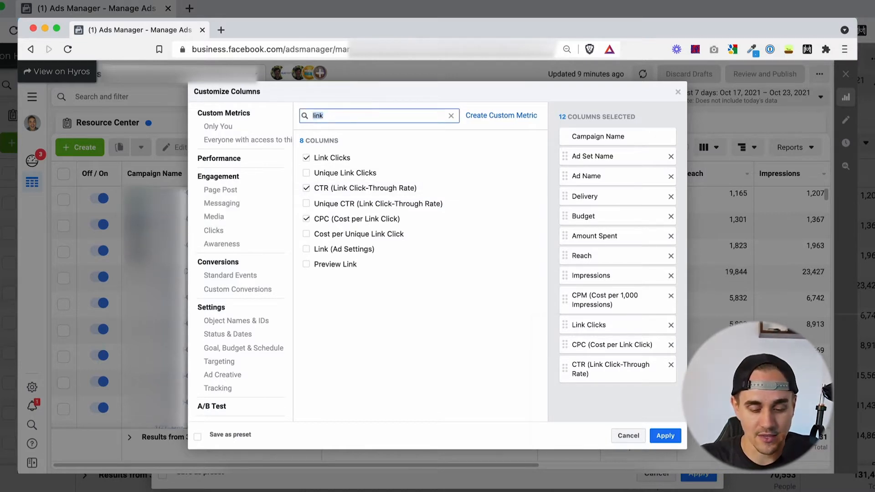
{"action": "type", "text": "landing"}
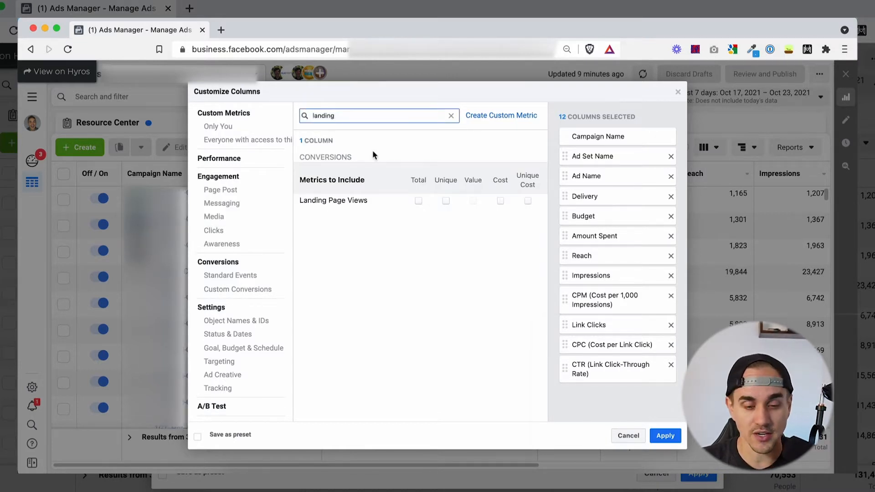
{"action": "left_click", "coordinate": [418, 201]}
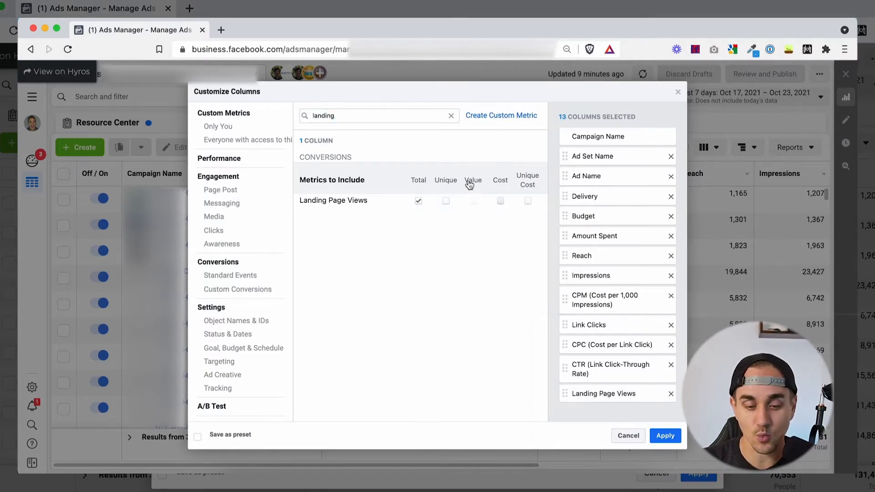
{"action": "left_click", "coordinate": [501, 201]}
- Find the custom metrics matching "LP", add the first LP View % to the selection and check its formula
{"action": "left_click", "coordinate": [371, 115]}
{"action": "double_click", "coordinate": [370, 115]}
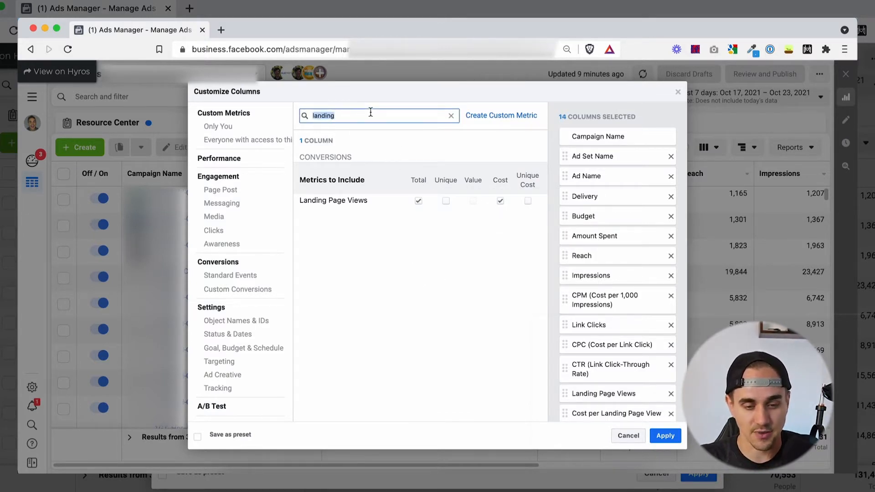
{"action": "type", "text": "LP"}
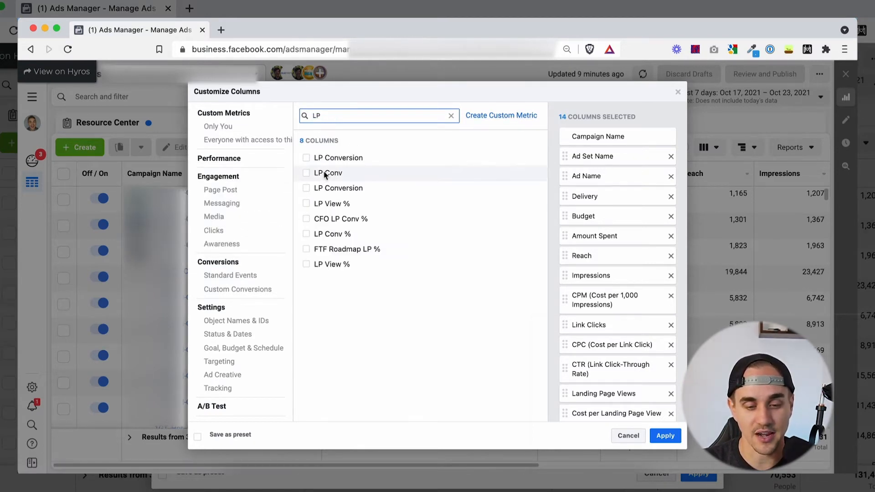
{"action": "mouse_move", "coordinate": [327, 173]}
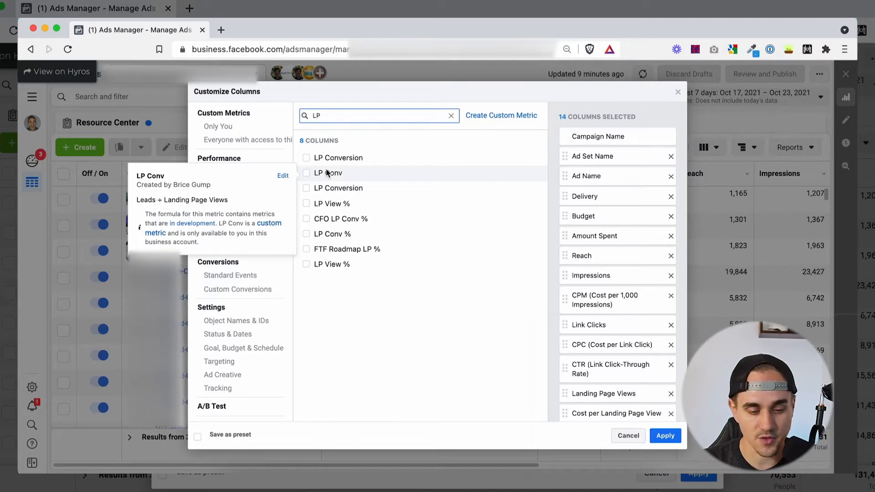
{"action": "left_click", "coordinate": [338, 206]}
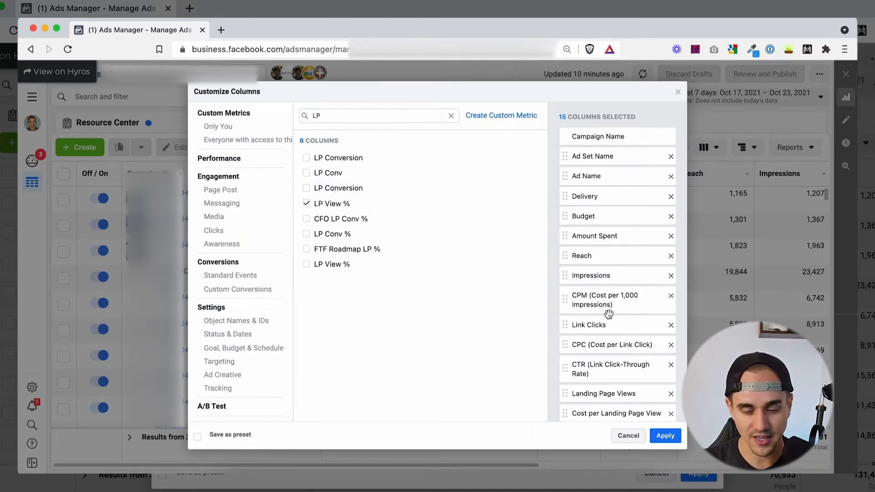
{"action": "scroll", "coordinate": [630, 345], "scroll_direction": "down", "scroll_amount": 2}
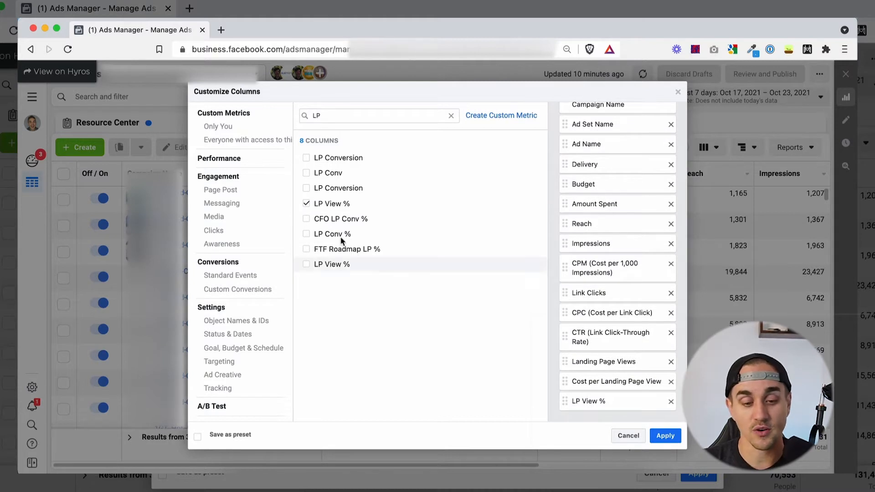
{"action": "mouse_move", "coordinate": [332, 205]}
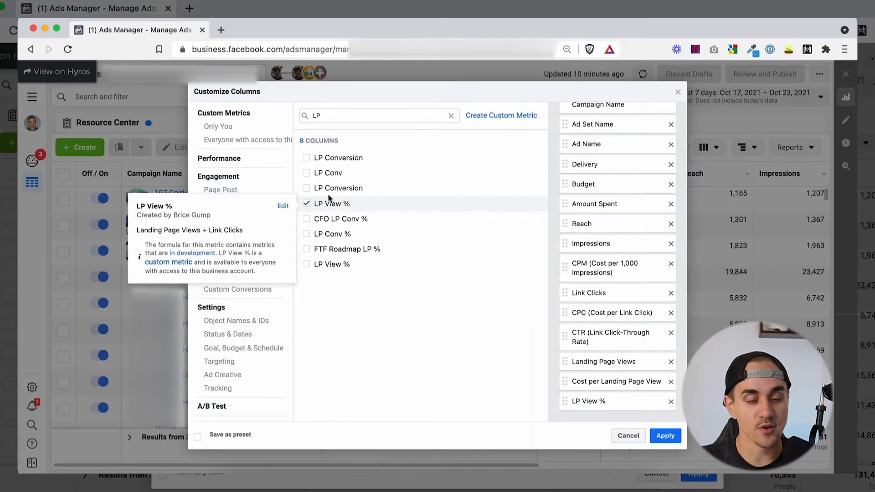
- Find the "leads" metric and include both the Total and the Cost of Leads
{"action": "left_click", "coordinate": [375, 112]}
{"action": "key", "text": "ctrl+a"}
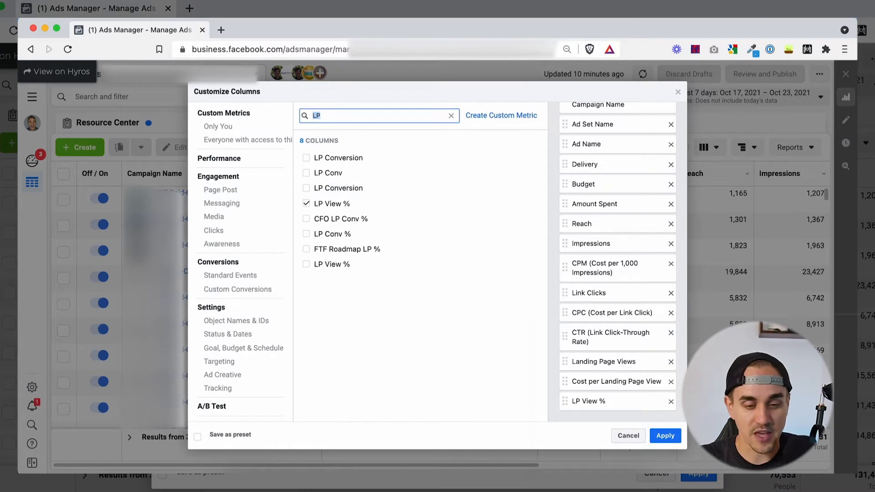
{"action": "type", "text": "leads"}
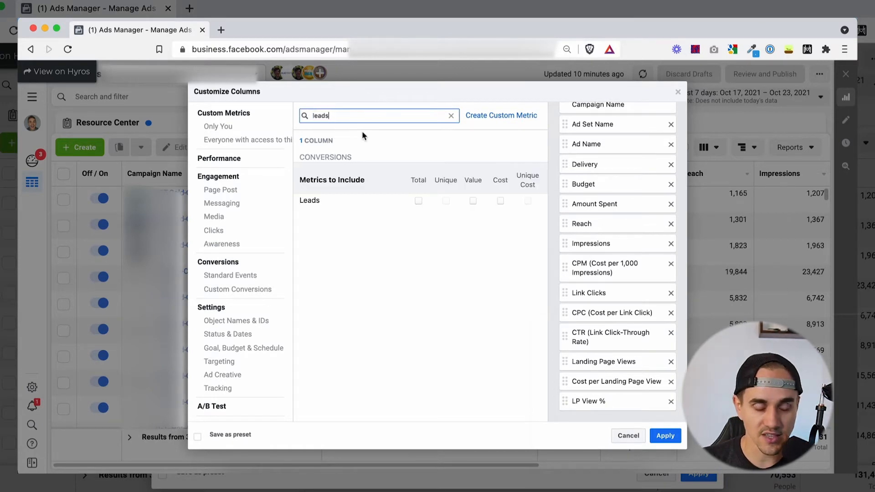
{"action": "left_click", "coordinate": [418, 201]}
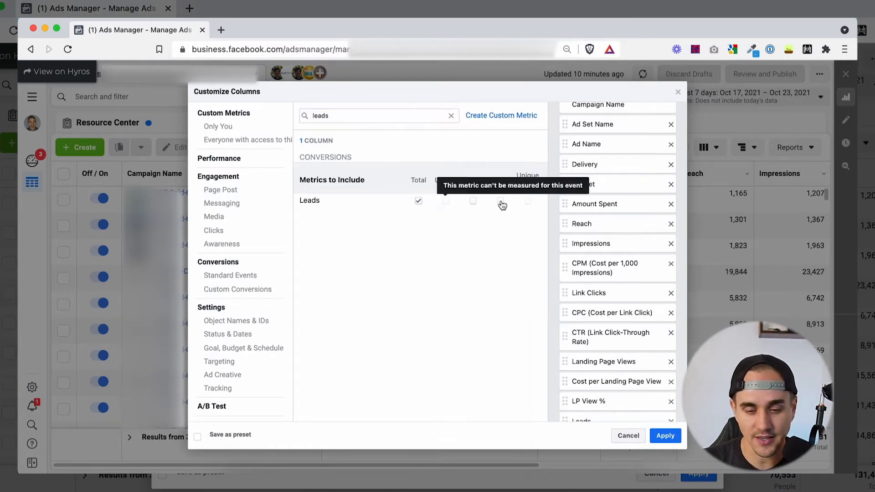
{"action": "left_click", "coordinate": [501, 202]}
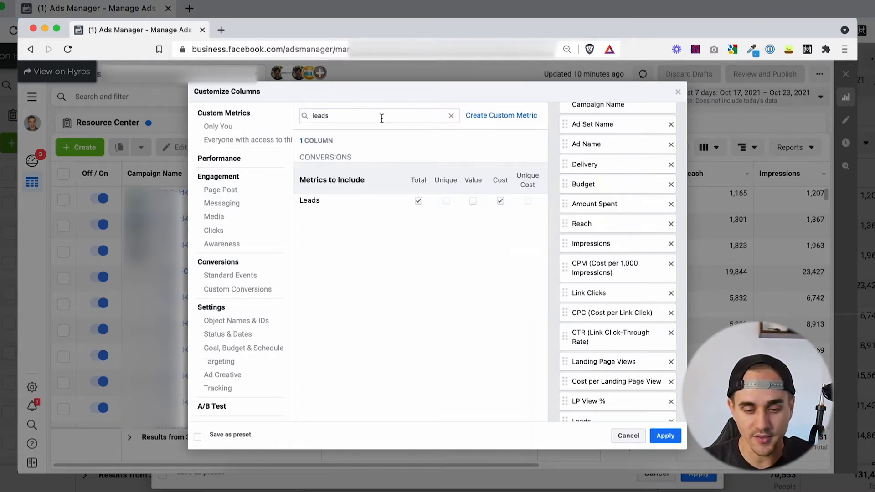
- Find the custom metrics matching "LP" and add LP Conv to the selected columns
{"action": "left_click", "coordinate": [382, 115]}
{"action": "key", "text": "super+a"}
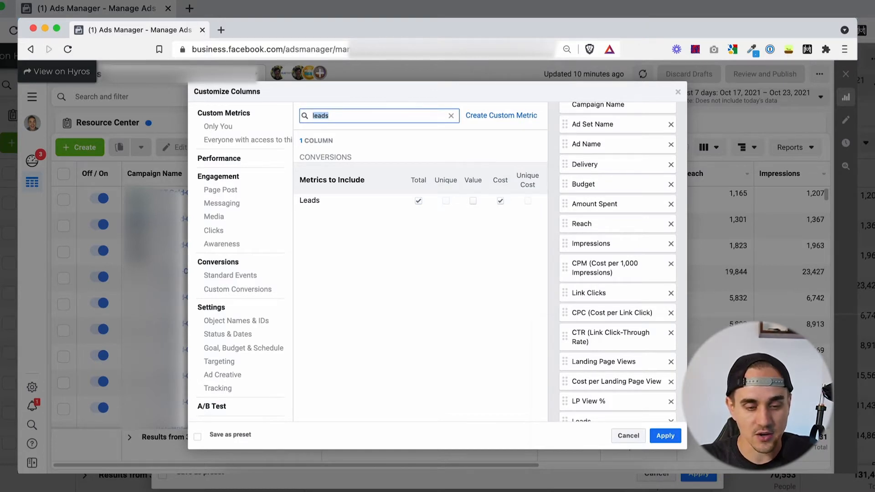
{"action": "type", "text": "Land"}
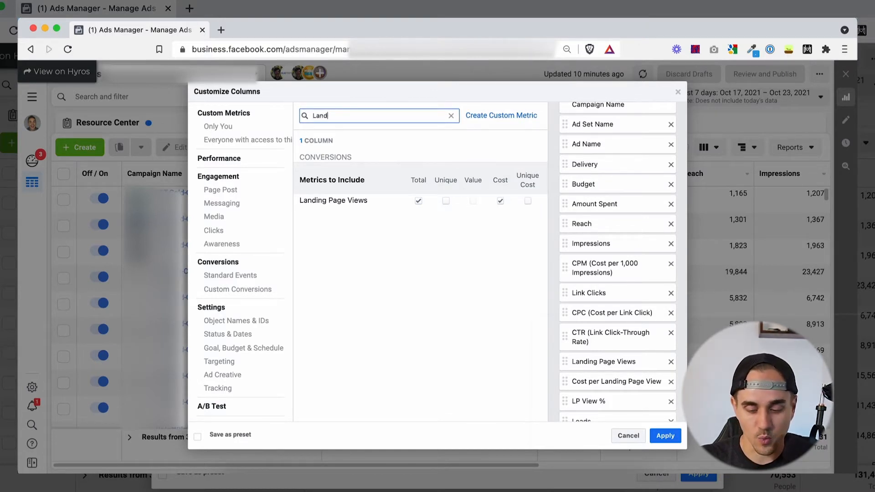
{"action": "key", "text": "BackSpace"}
{"action": "key", "text": "BackSpace"}
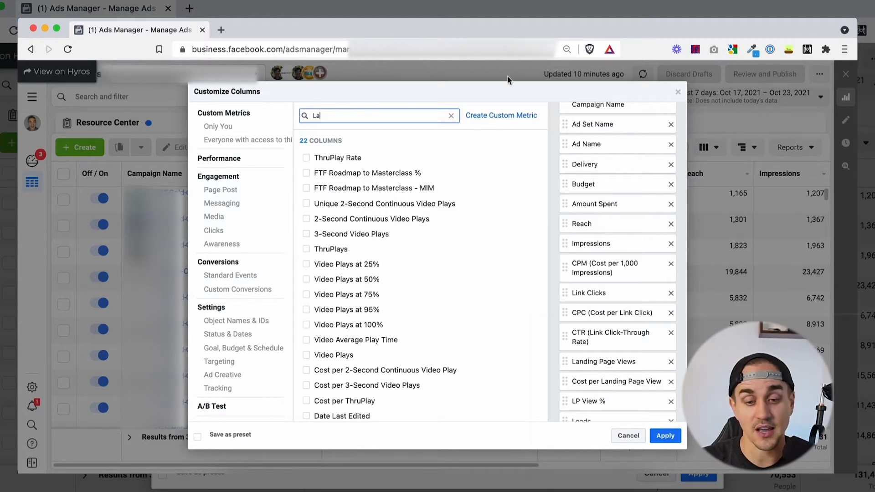
{"action": "key", "text": "BackSpace"}
{"action": "type", "text": "P"}
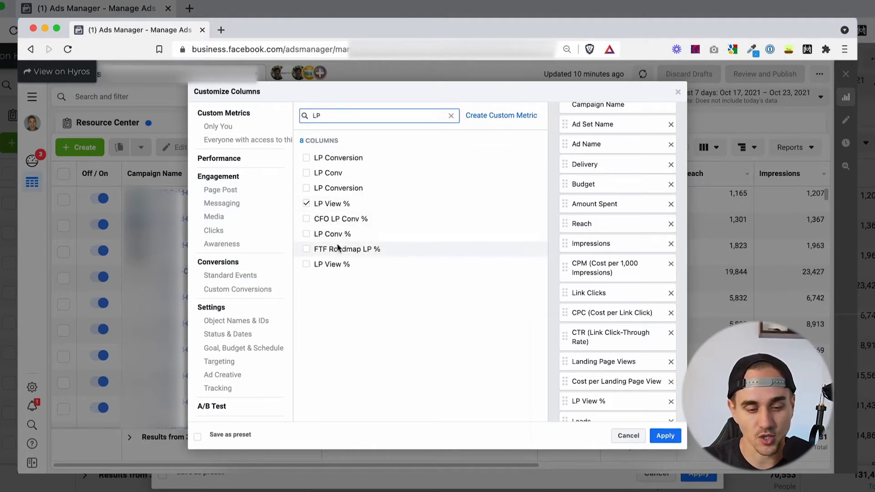
{"action": "mouse_move", "coordinate": [339, 237]}
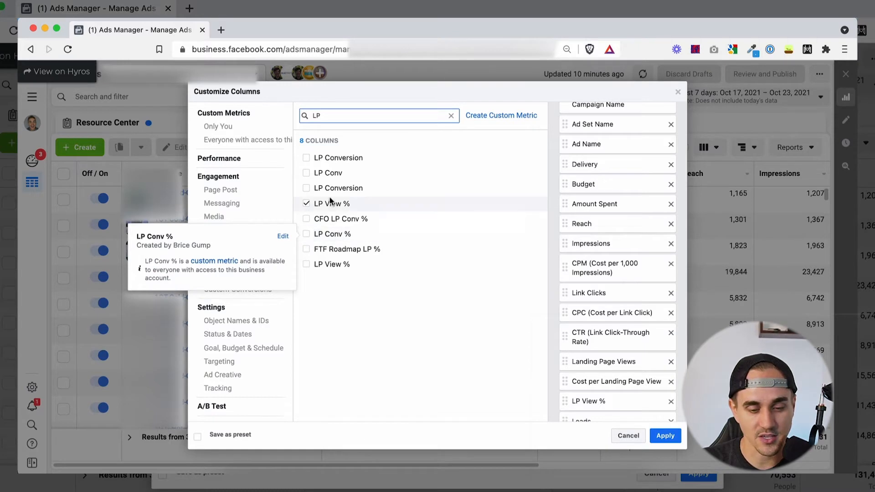
{"action": "mouse_move", "coordinate": [327, 192]}
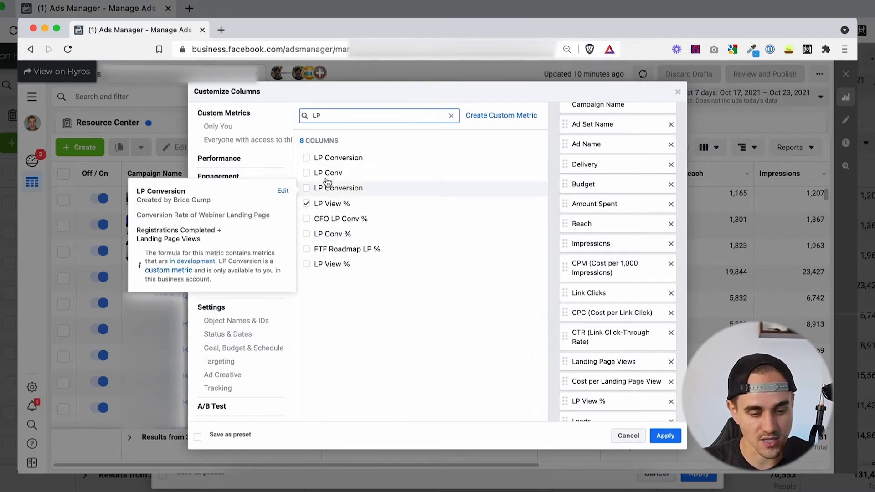
{"action": "left_click", "coordinate": [311, 177]}
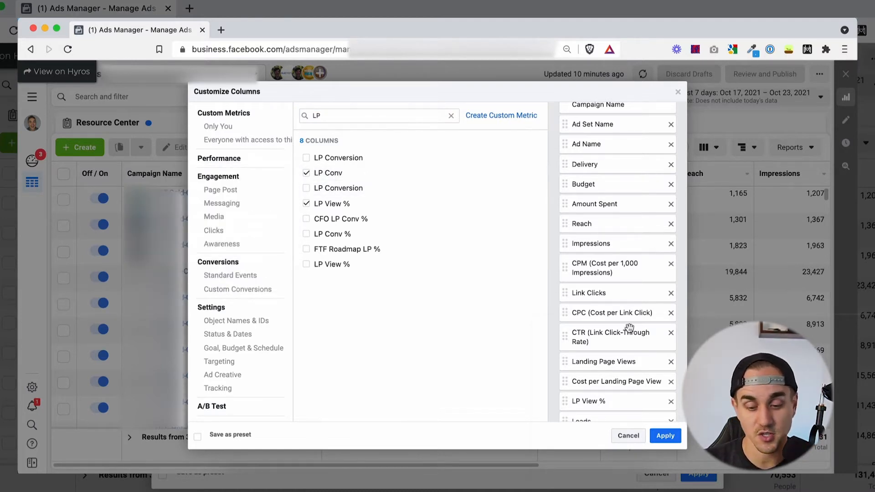
- Exclude the Website Leads, Offline Leads and On-Facebook Leads breakdowns from the selected Leads column
{"action": "scroll", "coordinate": [627, 331], "scroll_direction": "down", "scroll_amount": 2}
{"action": "scroll", "coordinate": [628, 330], "scroll_direction": "down", "scroll_amount": 1}
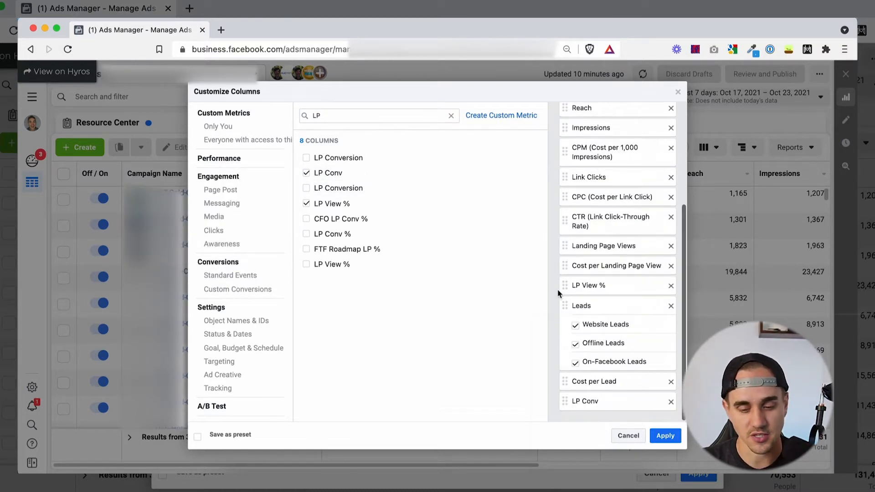
{"action": "left_click", "coordinate": [575, 326]}
{"action": "left_click", "coordinate": [576, 345]}
{"action": "left_click", "coordinate": [576, 363]}
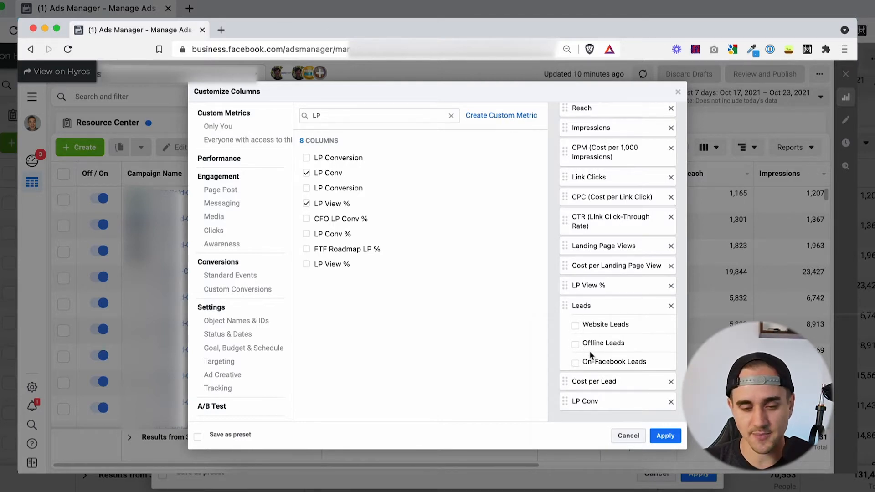
- Find the "Purchase" metrics and include the Total and Cost of Purchases plus the Total of Purchase ROAS (Return on Ad Spend)
{"action": "double_click", "coordinate": [371, 110]}
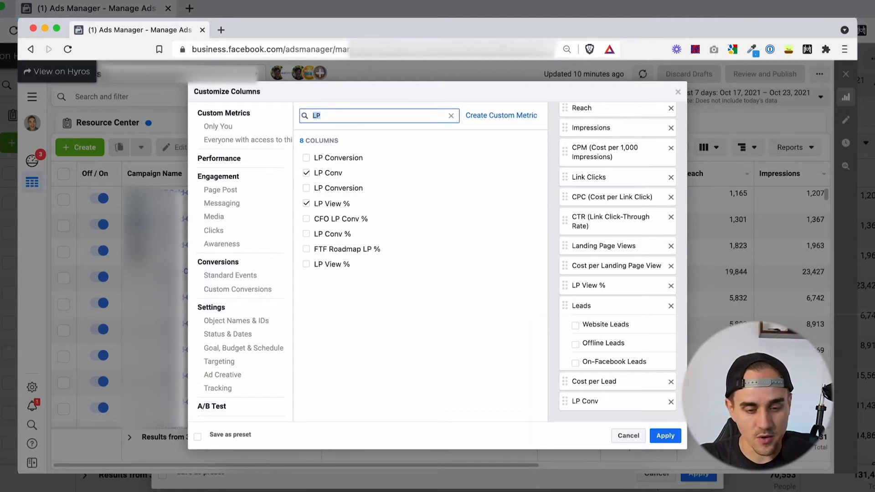
{"action": "type", "text": "Purchase"}
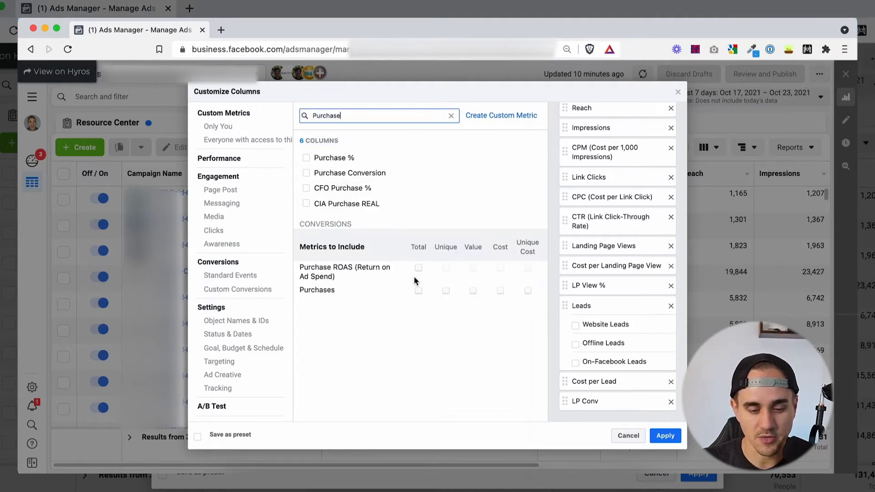
{"action": "left_click", "coordinate": [418, 291]}
{"action": "left_click", "coordinate": [501, 291]}
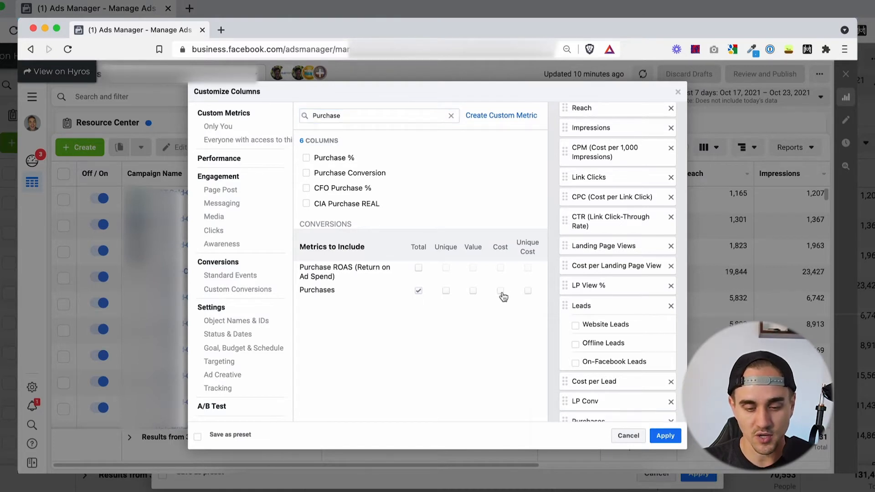
{"action": "left_click", "coordinate": [418, 268]}
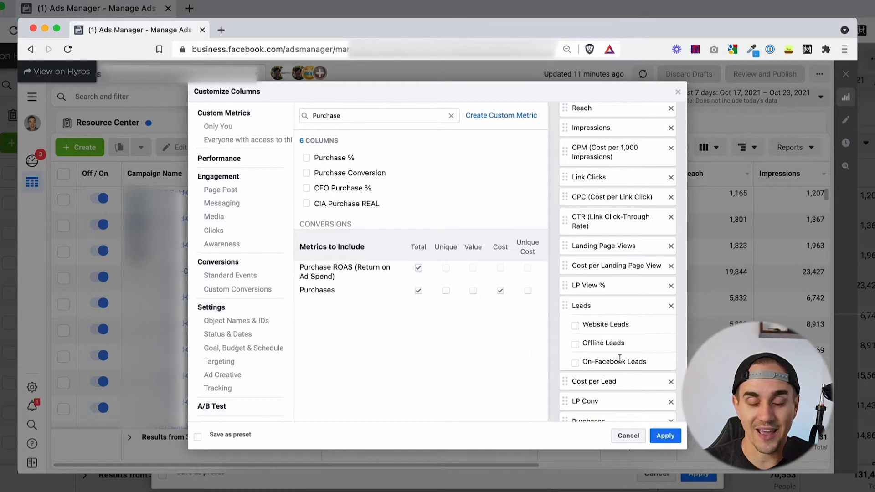
- Exclude the mobile app, website, offline and On-Facebook breakdowns of Purchases and the website and mobile app breakdowns of Purchase ROAS
{"action": "scroll", "coordinate": [617, 360], "scroll_direction": "down", "scroll_amount": 5}
{"action": "left_click", "coordinate": [575, 232]}
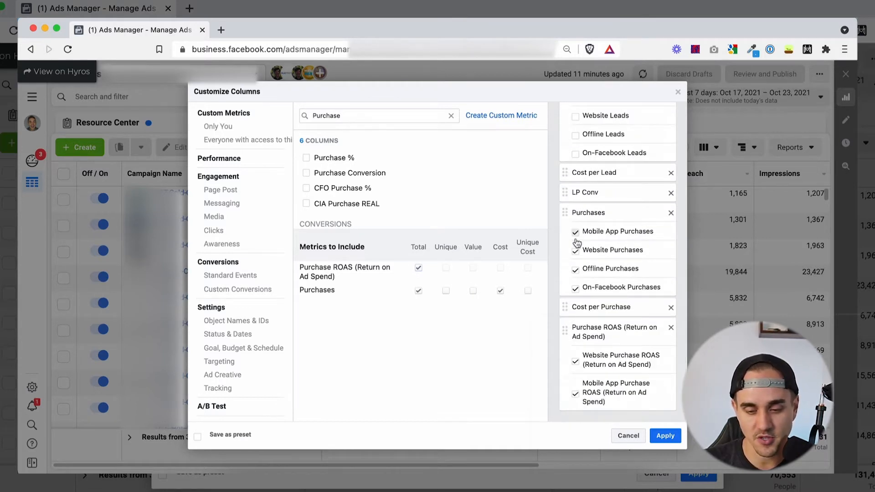
{"action": "left_click", "coordinate": [575, 251]}
{"action": "left_click", "coordinate": [575, 269]}
{"action": "left_click", "coordinate": [575, 288]}
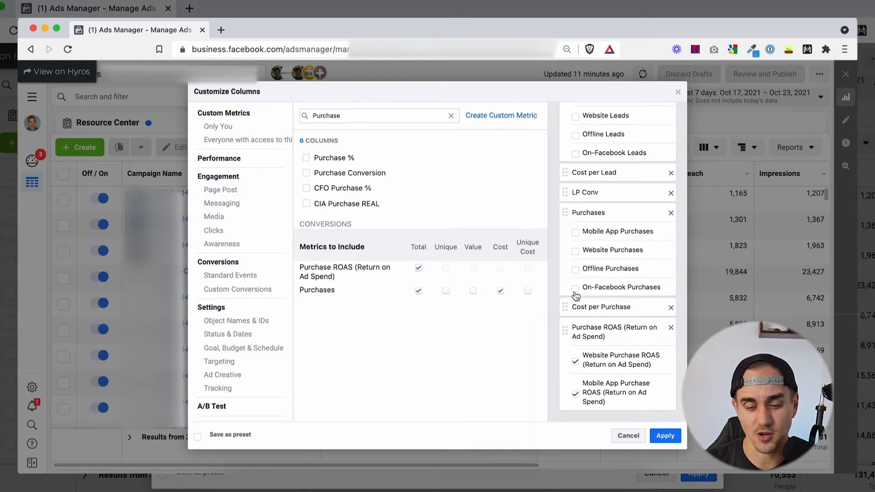
{"action": "left_click", "coordinate": [575, 362]}
{"action": "left_click", "coordinate": [575, 395]}
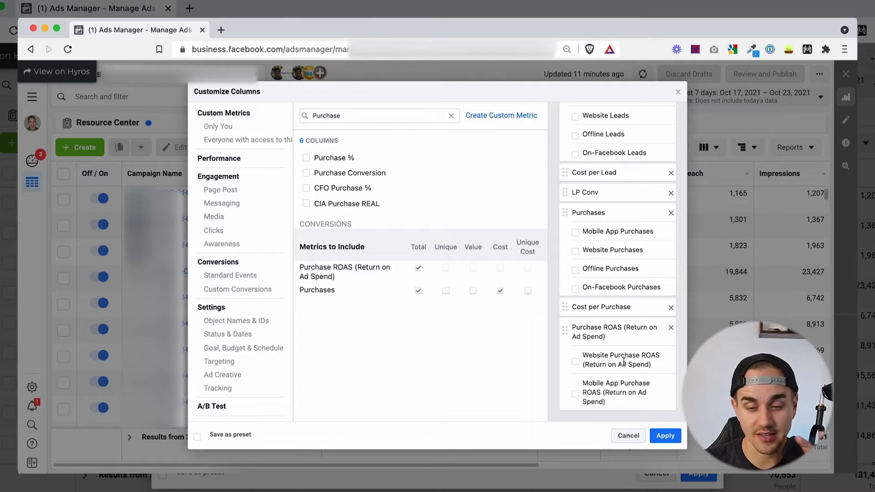
- Find the ranking metrics and add Quality Ranking, Engagement Rate Ranking and Conversion Rate Ranking, in that order
{"action": "double_click", "coordinate": [365, 116]}
{"action": "key", "text": "BackSpace"}
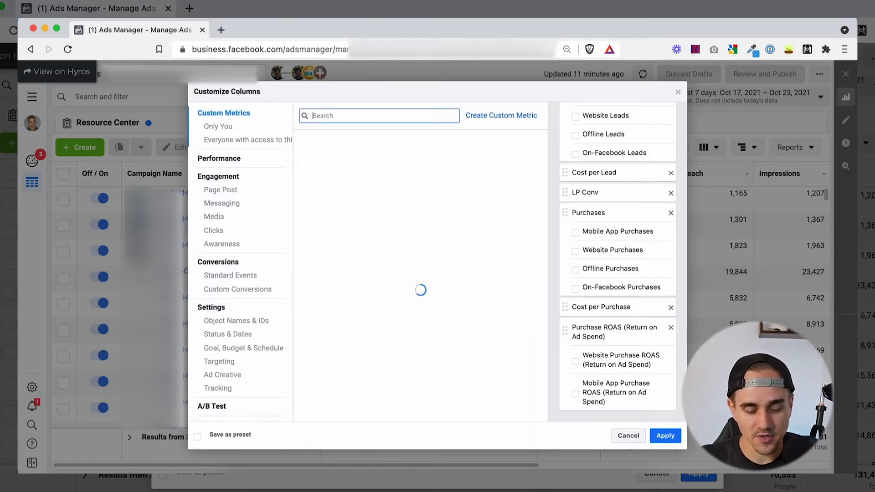
{"action": "type", "text": "RAnkin"}
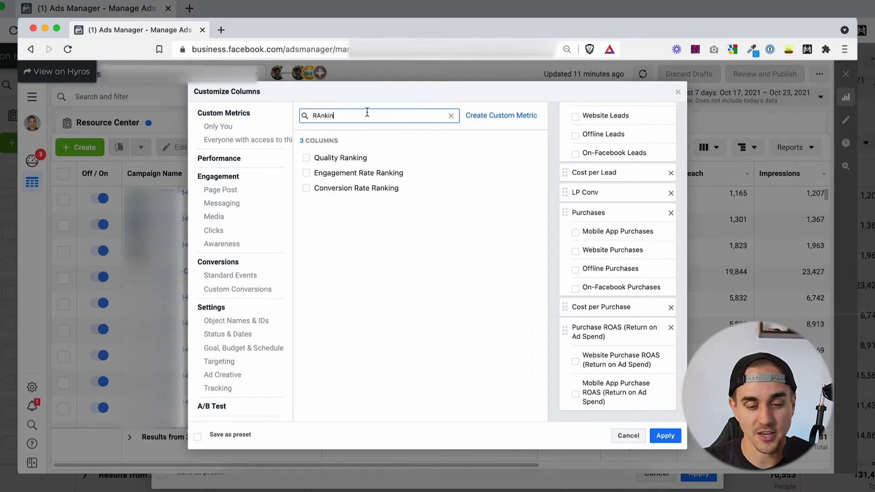
{"action": "left_click", "coordinate": [307, 158]}
{"action": "left_click", "coordinate": [306, 173]}
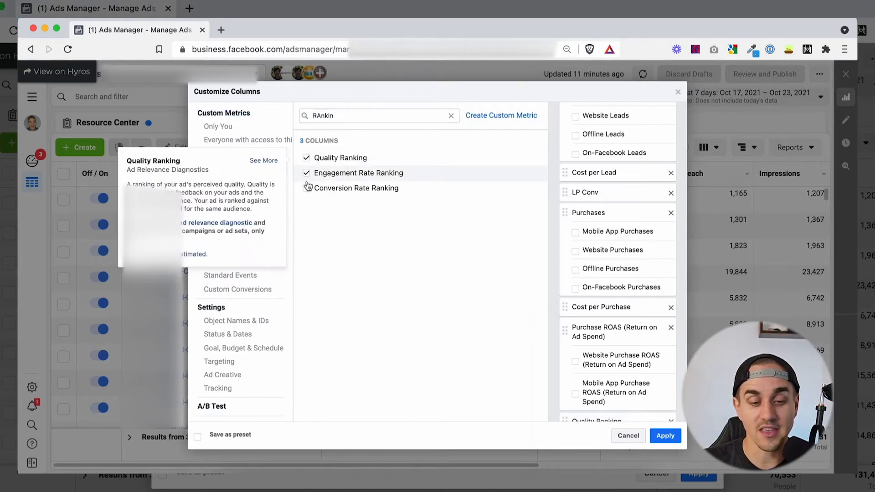
{"action": "left_click", "coordinate": [307, 188]}
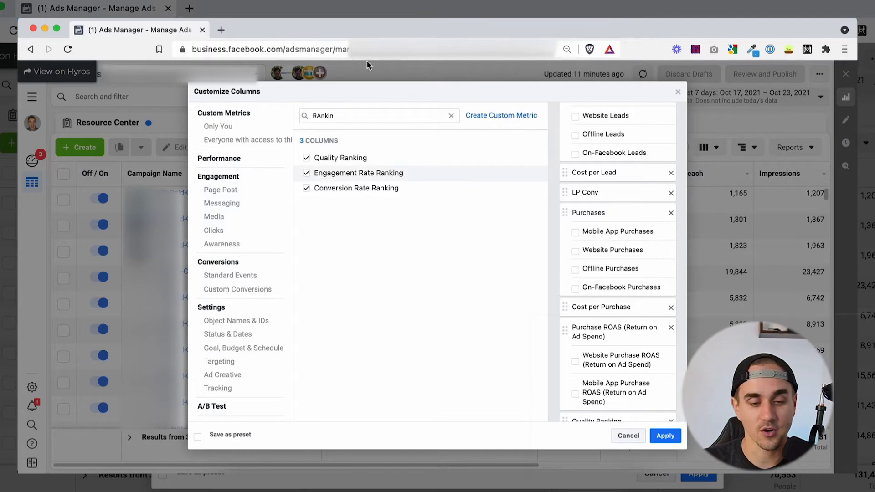
- Find the columns matching "Fre" and add Frequency to the selected columns
{"action": "left_click", "coordinate": [358, 116]}
{"action": "key", "text": "super+a"}
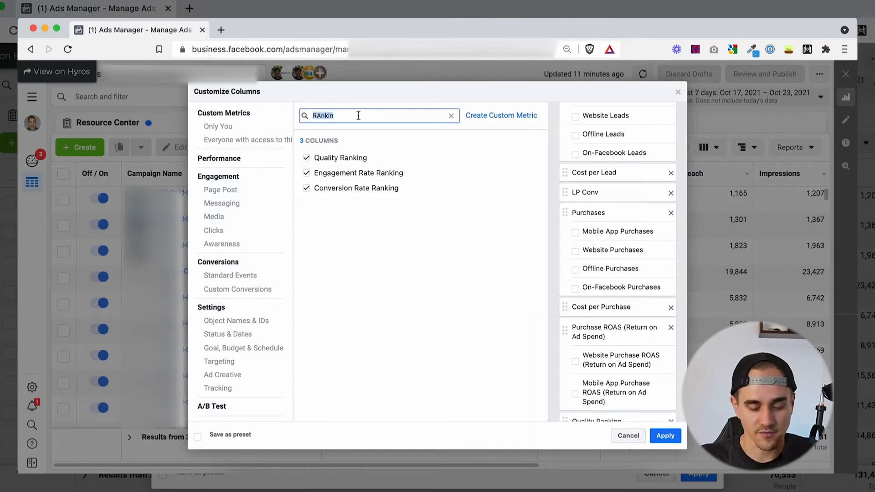
{"action": "type", "text": "Fre"}
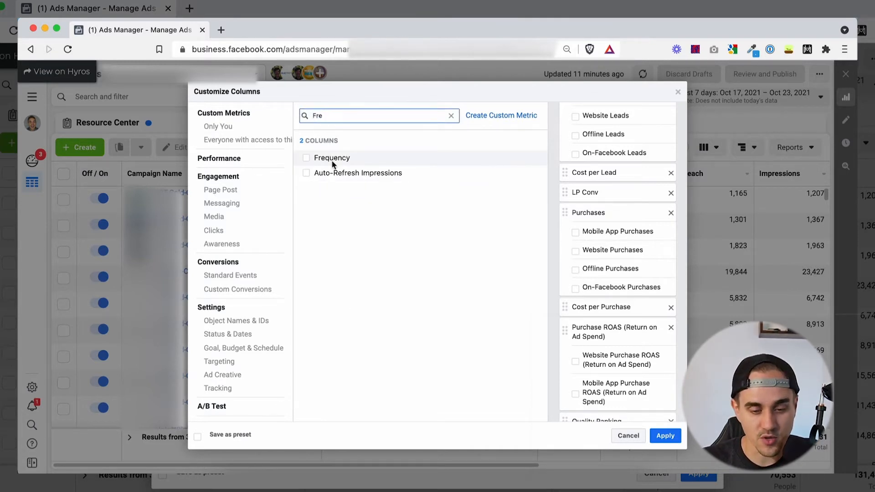
{"action": "left_click", "coordinate": [306, 157]}
- Find the columns matching "com" and add Post Comments to the selected columns
{"action": "left_click", "coordinate": [374, 117]}
{"action": "key", "text": "super+a"}
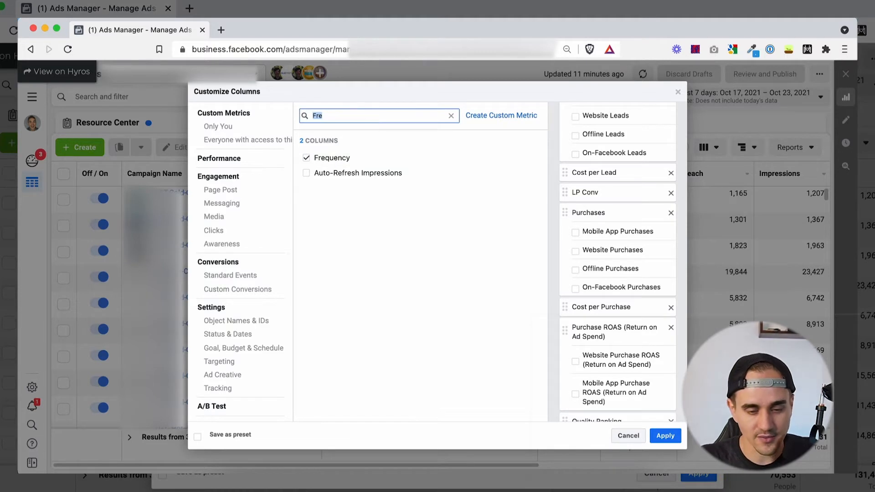
{"action": "type", "text": "com"}
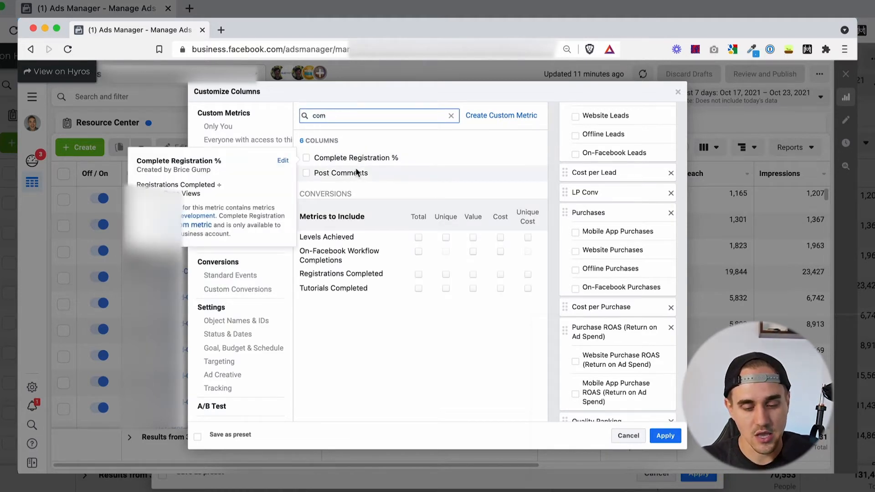
{"action": "left_click", "coordinate": [357, 172]}
{"action": "left_click", "coordinate": [348, 115]}
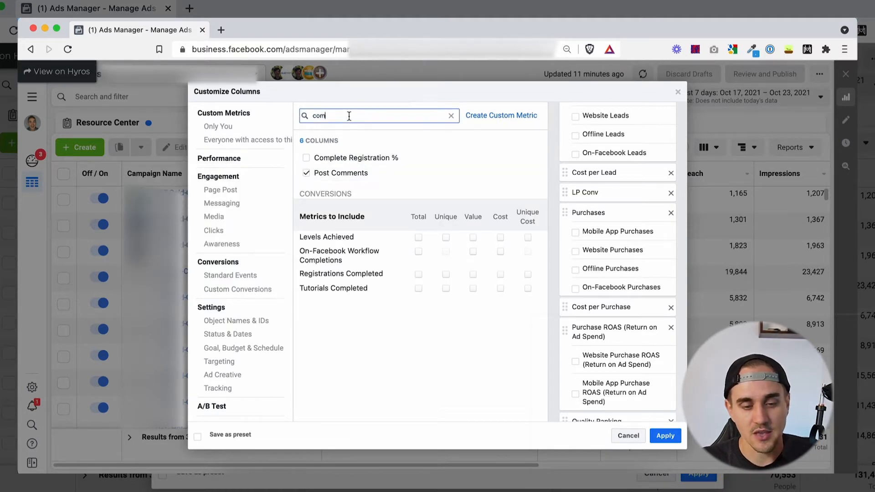
- Clear the column search, save the column set as a preset named "YT Hom" and apply it to the campaigns table
{"action": "key", "text": "super+a"}
{"action": "key", "text": "BackSpace"}
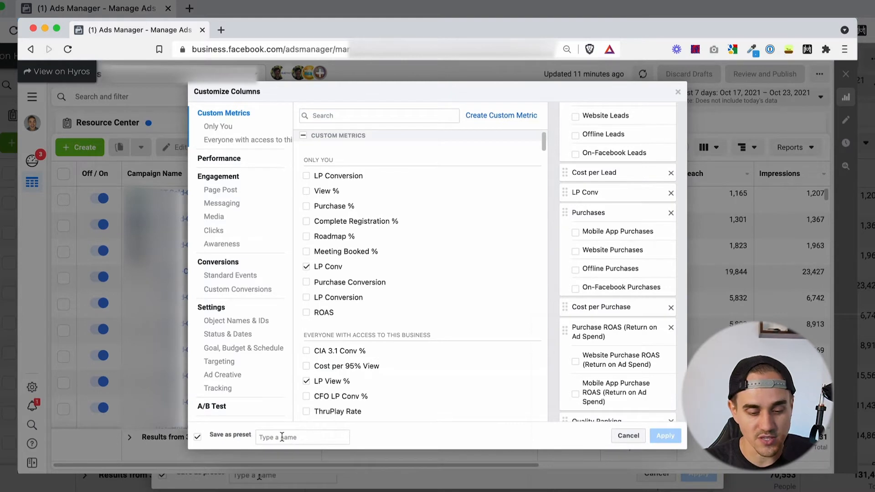
{"action": "left_click", "coordinate": [324, 437]}
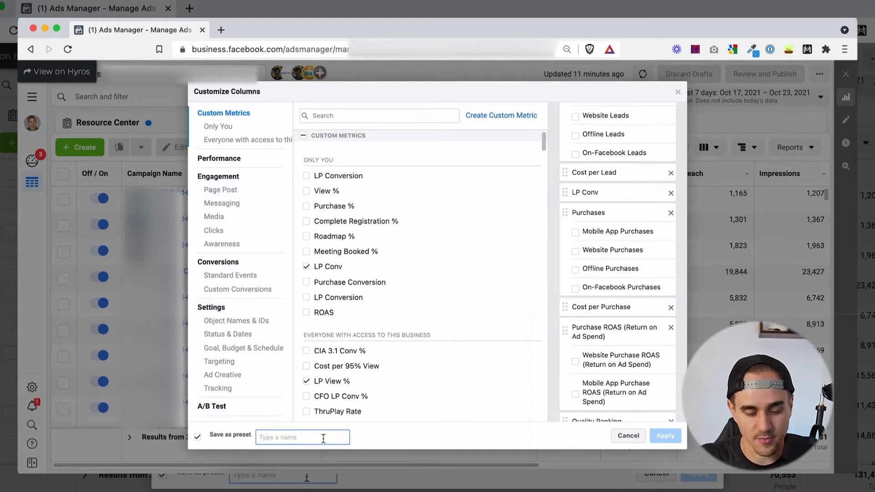
{"action": "type", "text": "YT Hom"}
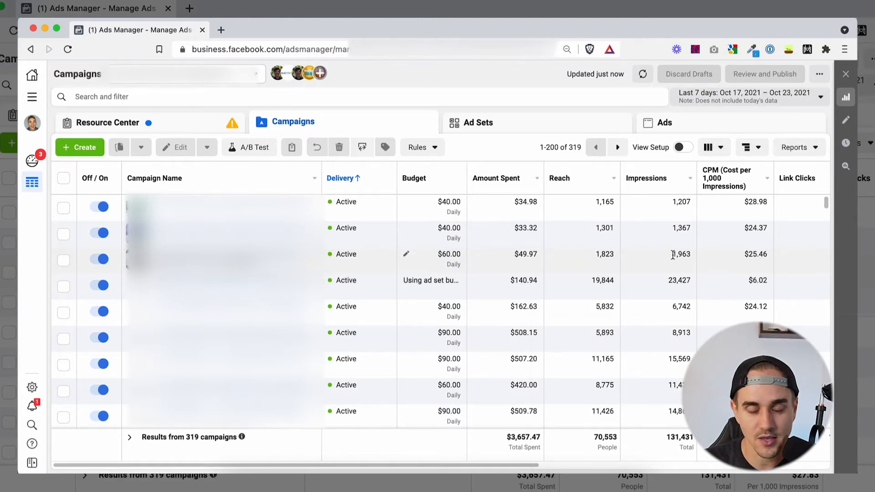
- Sort the campaigns by Amount Spent, highest first, and review the columns from Reach through CTR (Link Click-Through Rate)
{"action": "scroll", "coordinate": [672, 254], "scroll_direction": "right", "scroll_amount": 2}
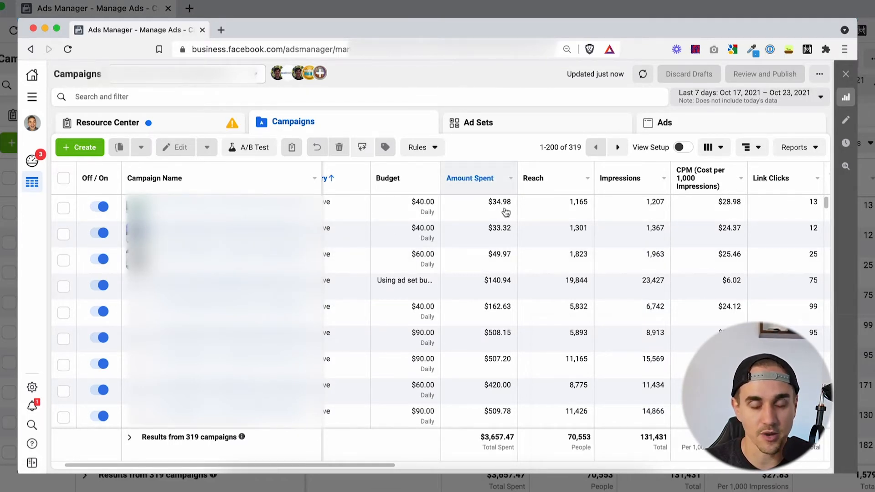
{"action": "left_click", "coordinate": [482, 180]}
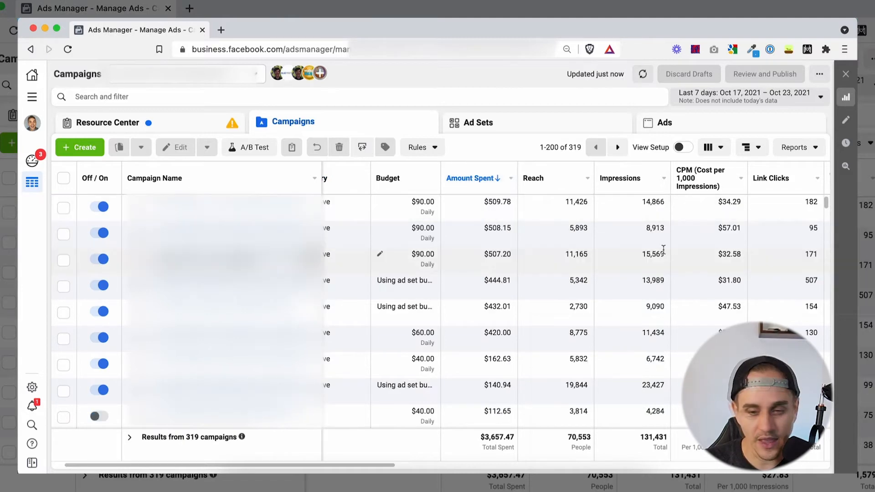
{"action": "scroll", "coordinate": [663, 249], "scroll_direction": "right", "scroll_amount": 3}
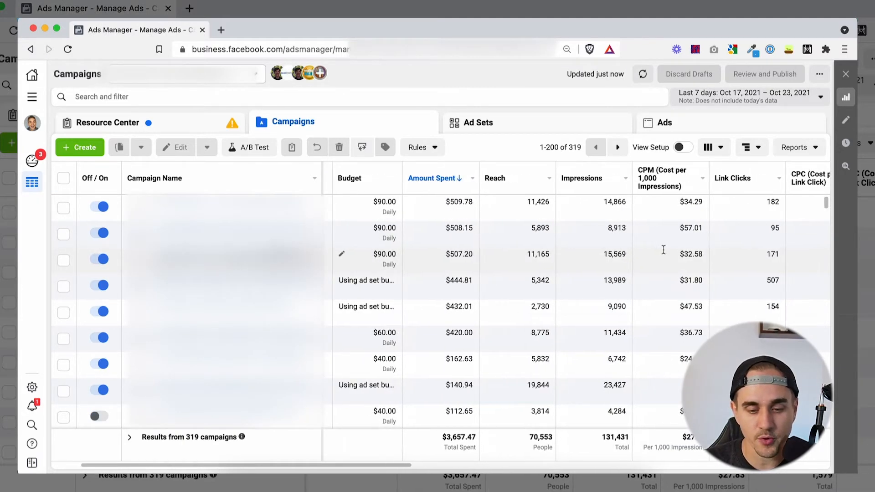
{"action": "scroll", "coordinate": [665, 253], "scroll_direction": "right", "scroll_amount": 1}
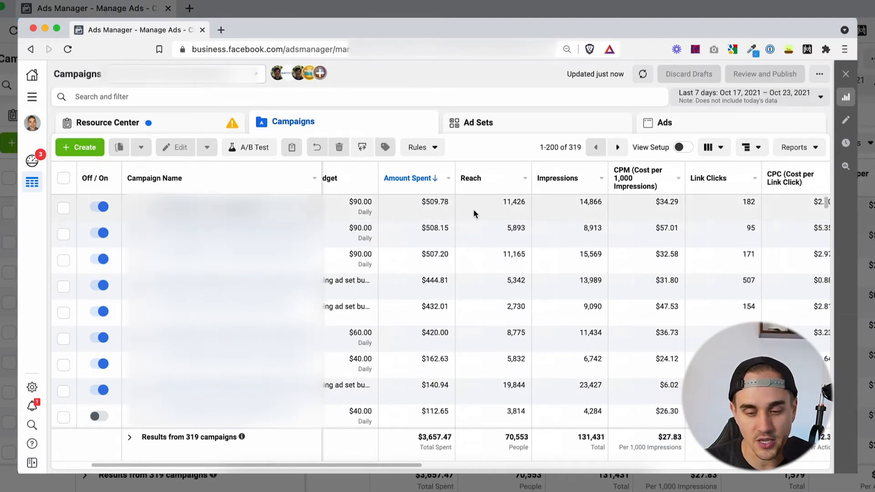
{"action": "scroll", "coordinate": [474, 213], "scroll_direction": "right", "scroll_amount": 4}
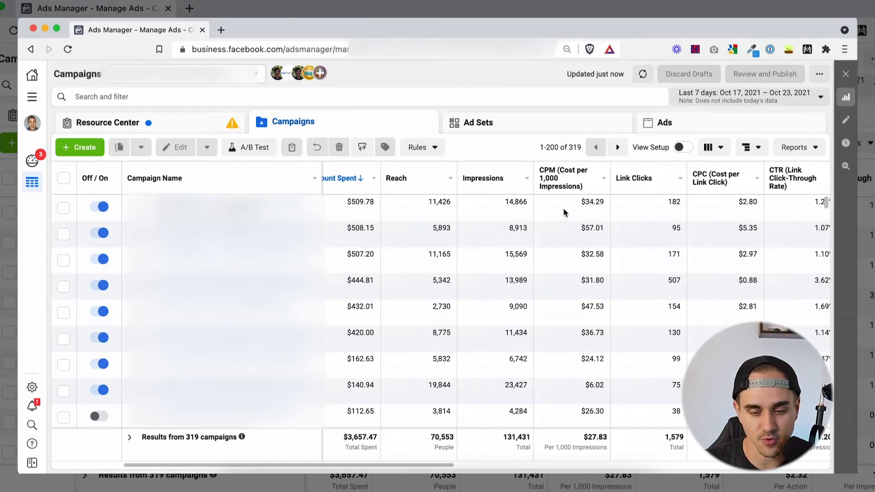
{"action": "scroll", "coordinate": [570, 227], "scroll_direction": "right", "scroll_amount": 1}
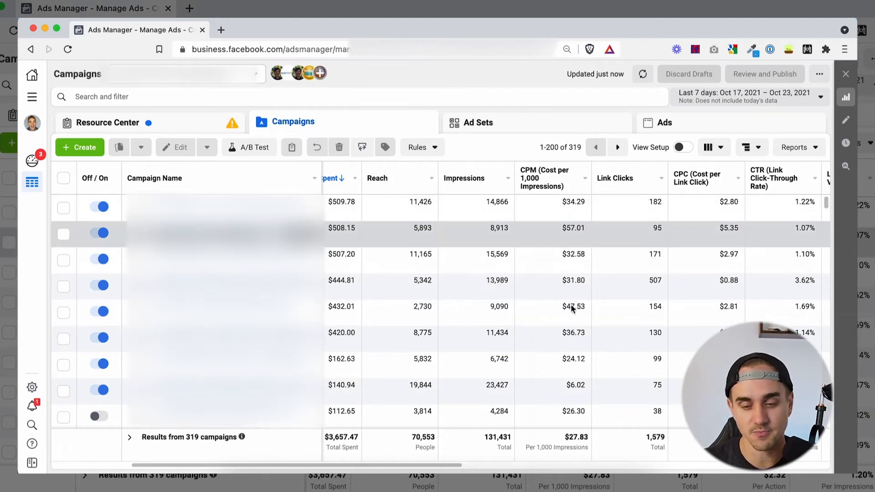
{"action": "scroll", "coordinate": [593, 292], "scroll_direction": "right", "scroll_amount": 2}
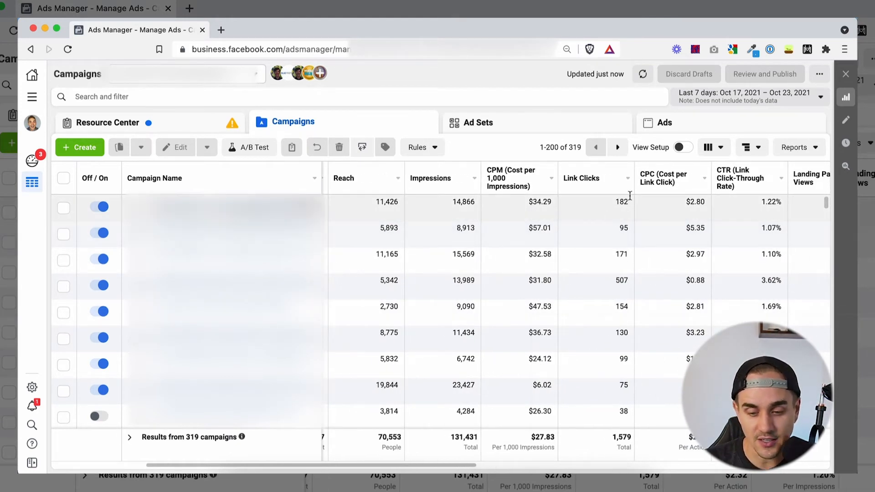
- Examine the campaign metrics from Link Clicks through Landing Page Views, Cost per Landing Page View and LP View %
{"action": "scroll", "coordinate": [664, 223], "scroll_direction": "right", "scroll_amount": 1}
{"action": "scroll", "coordinate": [670, 225], "scroll_direction": "right", "scroll_amount": 1}
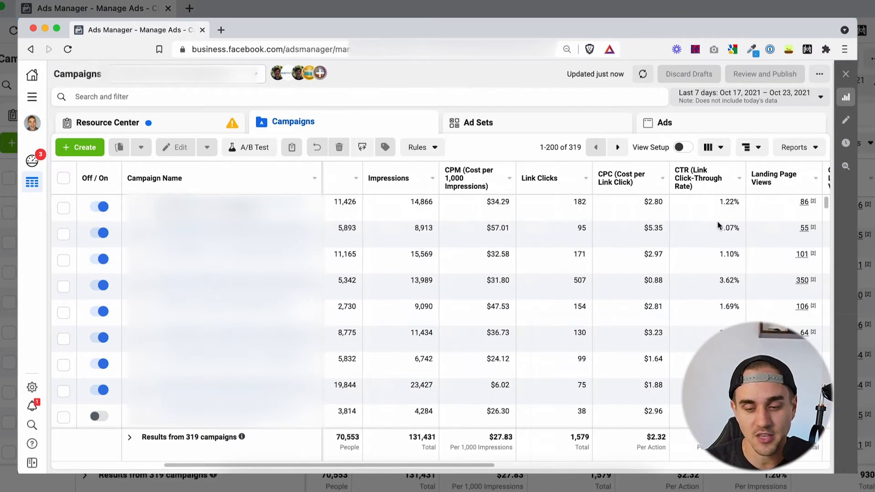
{"action": "scroll", "coordinate": [719, 297], "scroll_direction": "down", "scroll_amount": 1}
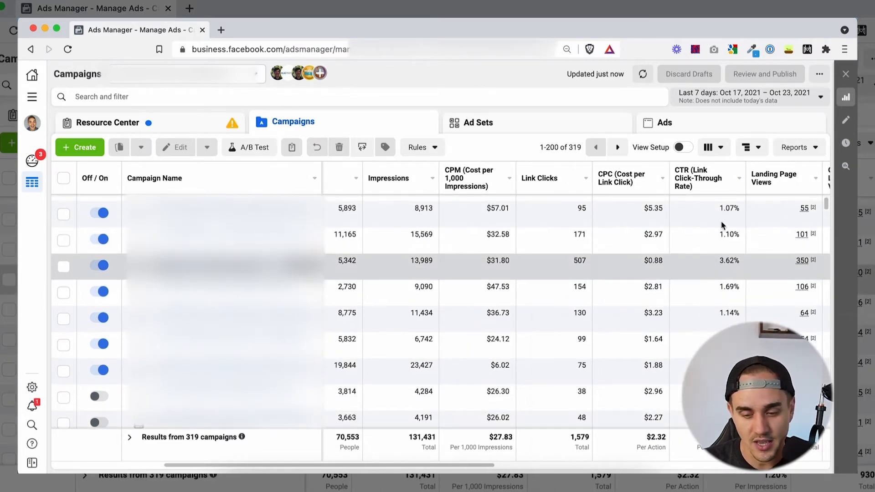
{"action": "scroll", "coordinate": [719, 223], "scroll_direction": "up", "scroll_amount": 1}
{"action": "scroll", "coordinate": [719, 223], "scroll_direction": "left", "scroll_amount": 1}
{"action": "scroll", "coordinate": [710, 281], "scroll_direction": "right", "scroll_amount": 5}
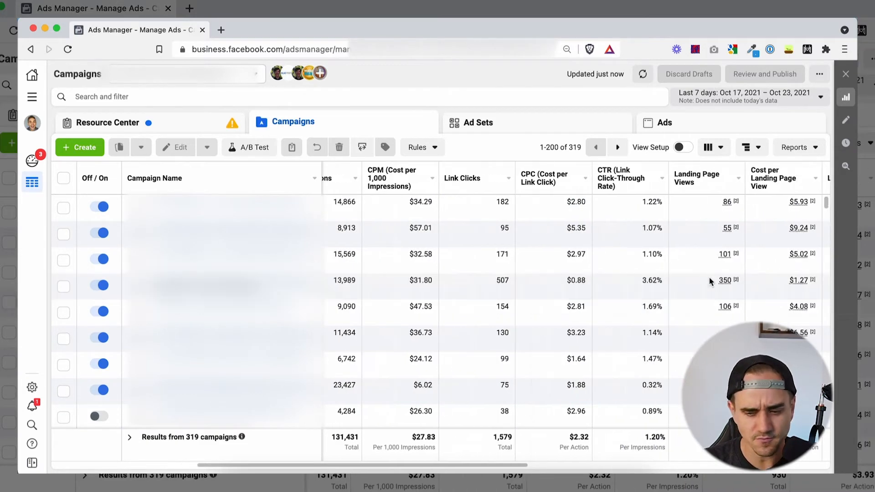
{"action": "scroll", "coordinate": [624, 207], "scroll_direction": "right", "scroll_amount": 5}
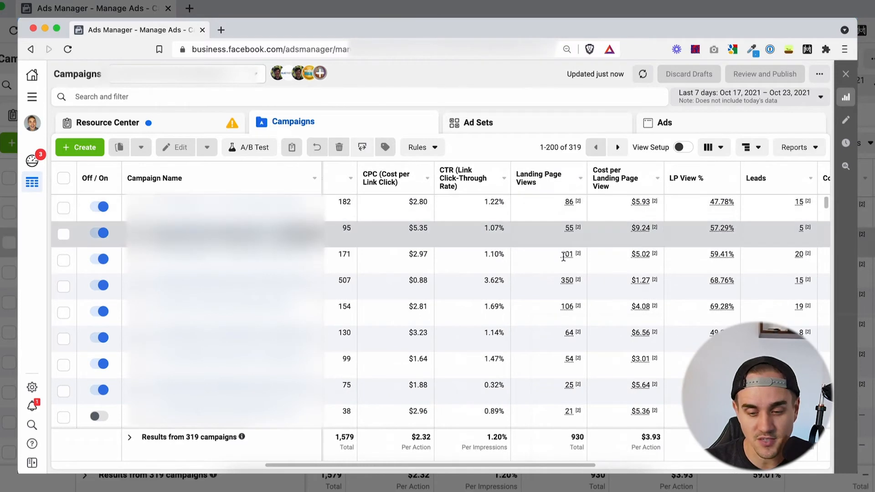
{"action": "mouse_move", "coordinate": [643, 205]}
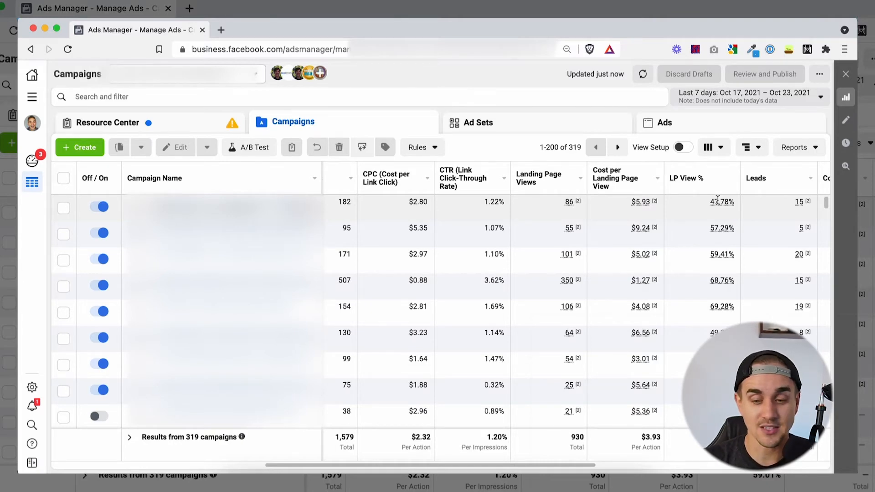
{"action": "scroll", "coordinate": [717, 202], "scroll_direction": "right", "scroll_amount": 3}
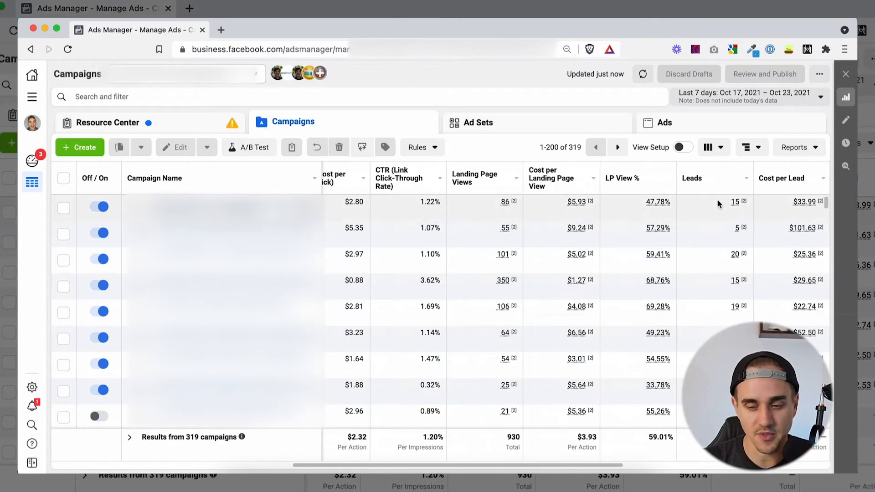
- Examine the Leads, Cost per Lead, LP Conv, Purchases, Cost per Purchase, Purchase ROAS, Frequency and Post Comments columns
{"action": "scroll", "coordinate": [717, 202], "scroll_direction": "right", "scroll_amount": 3}
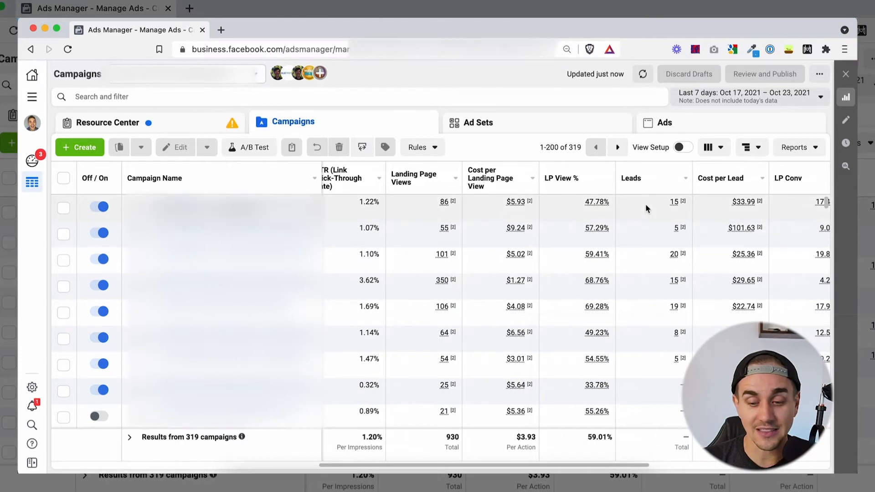
{"action": "scroll", "coordinate": [646, 203], "scroll_direction": "right", "scroll_amount": 3}
{"action": "mouse_move", "coordinate": [674, 198]}
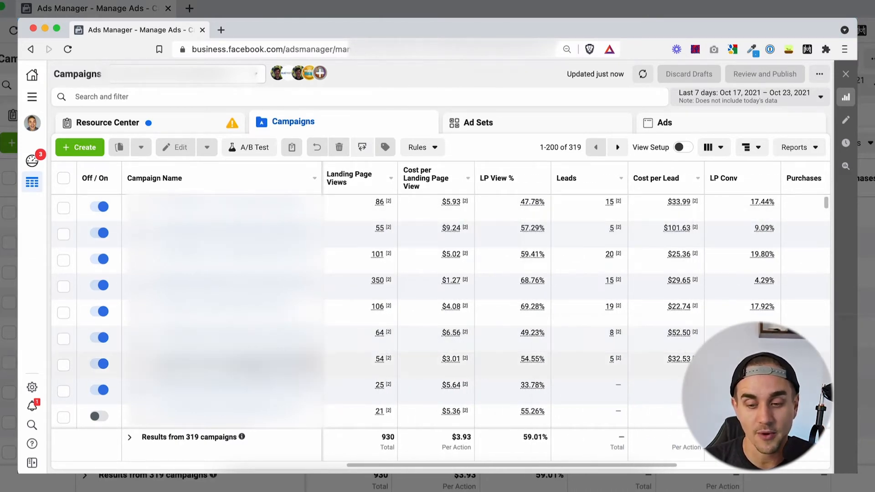
{"action": "scroll", "coordinate": [650, 187], "scroll_direction": "right", "scroll_amount": 6}
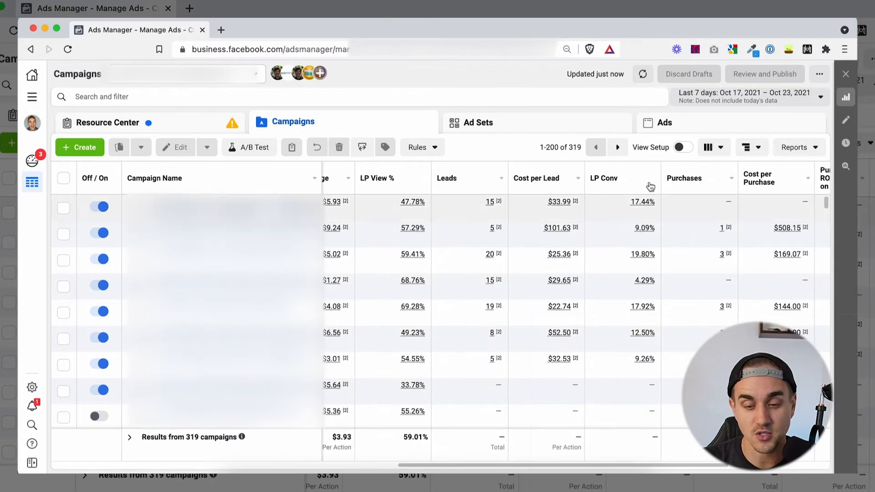
{"action": "scroll", "coordinate": [721, 294], "scroll_direction": "right", "scroll_amount": 1}
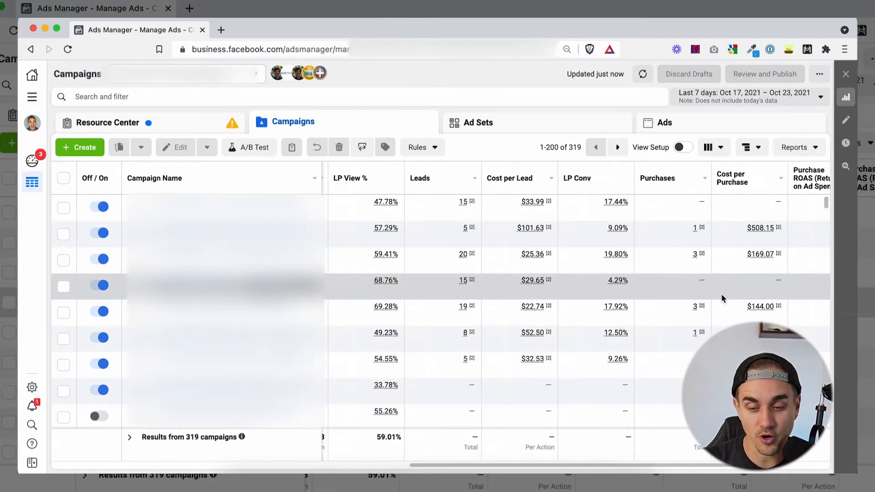
{"action": "scroll", "coordinate": [721, 295], "scroll_direction": "right", "scroll_amount": 5}
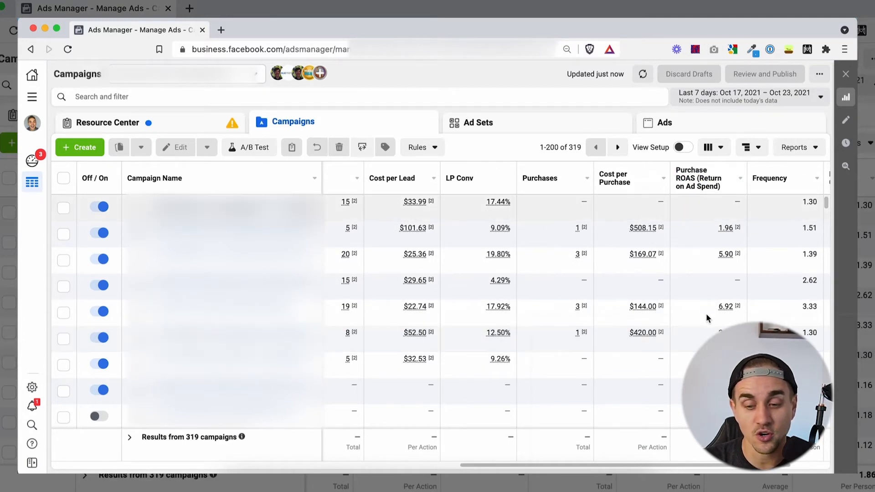
{"action": "scroll", "coordinate": [706, 313], "scroll_direction": "right", "scroll_amount": 1}
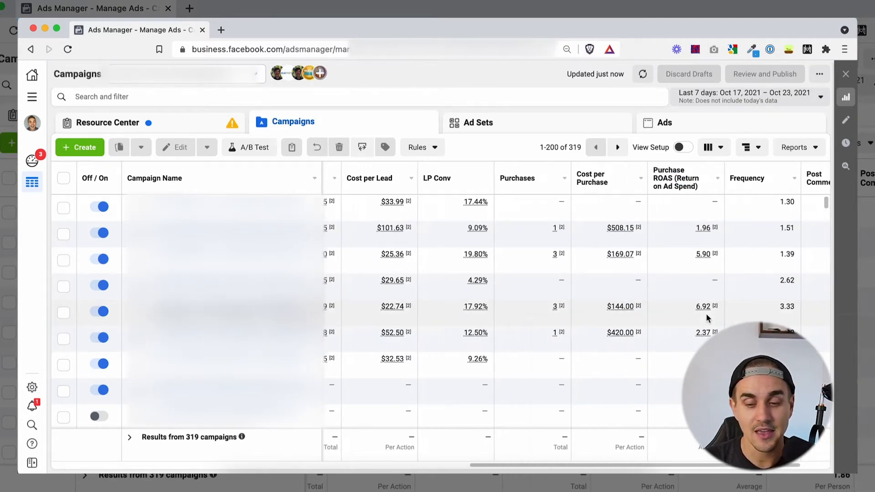
{"action": "scroll", "coordinate": [759, 303], "scroll_direction": "right", "scroll_amount": 1}
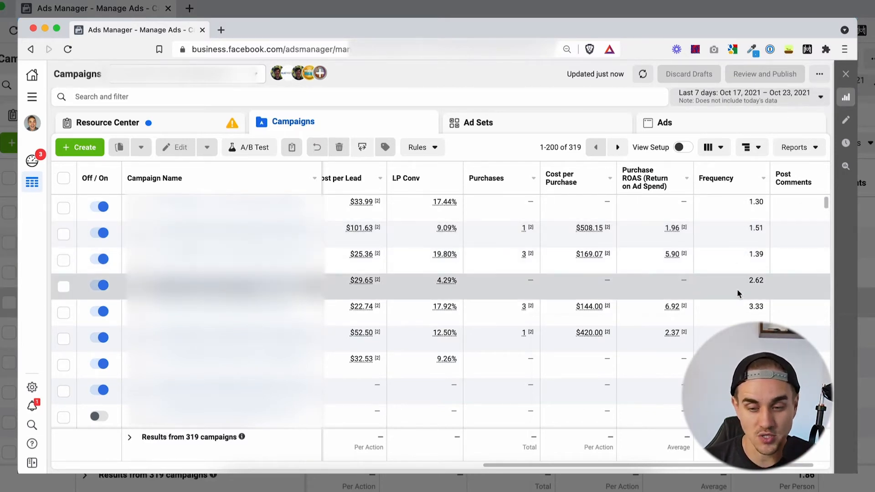
{"action": "scroll", "coordinate": [737, 289], "scroll_direction": "right", "scroll_amount": 2}
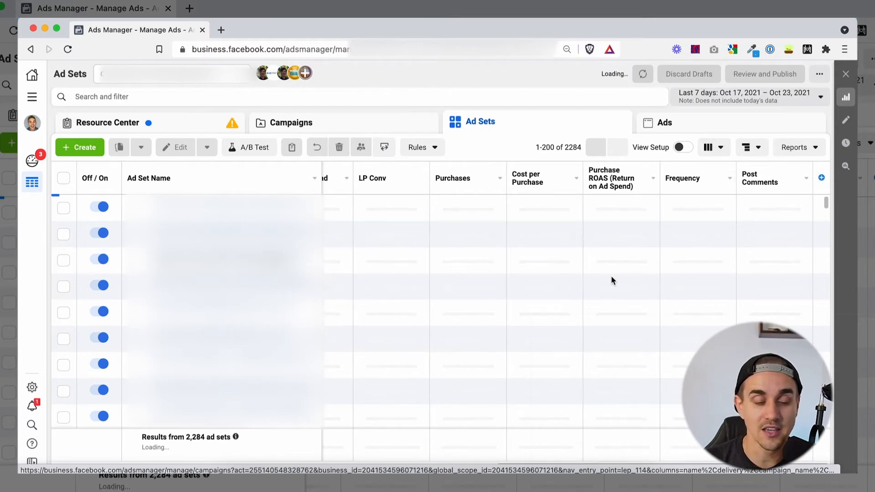
- Return to the campaigns level and filter the table to campaigns whose name contains "Cold"
{"action": "left_click", "coordinate": [386, 125]}
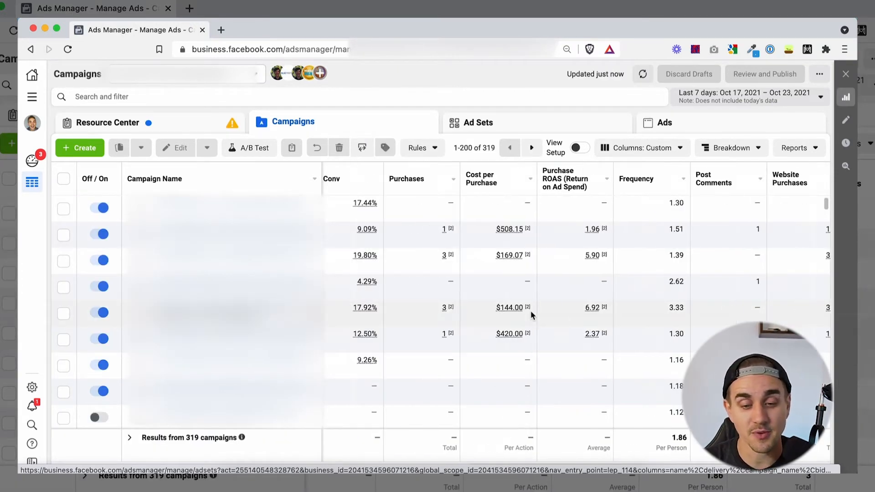
{"action": "scroll", "coordinate": [530, 311], "scroll_direction": "left", "scroll_amount": 10}
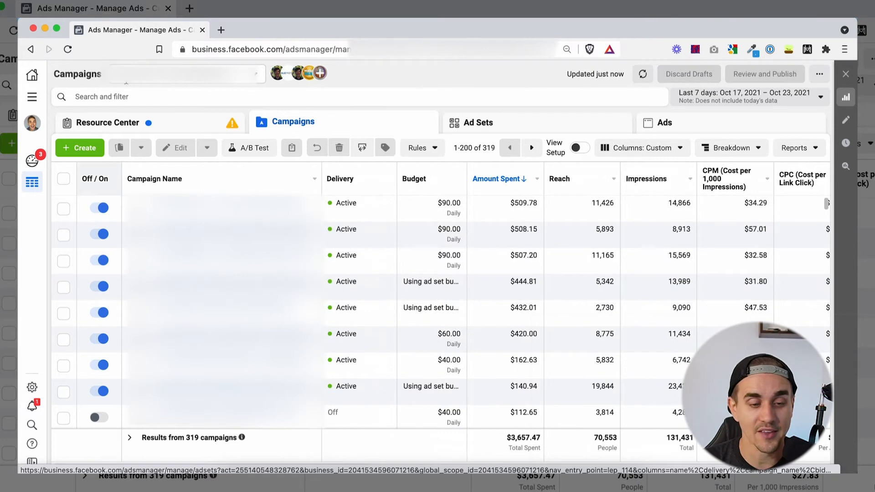
{"action": "left_click", "coordinate": [137, 94]}
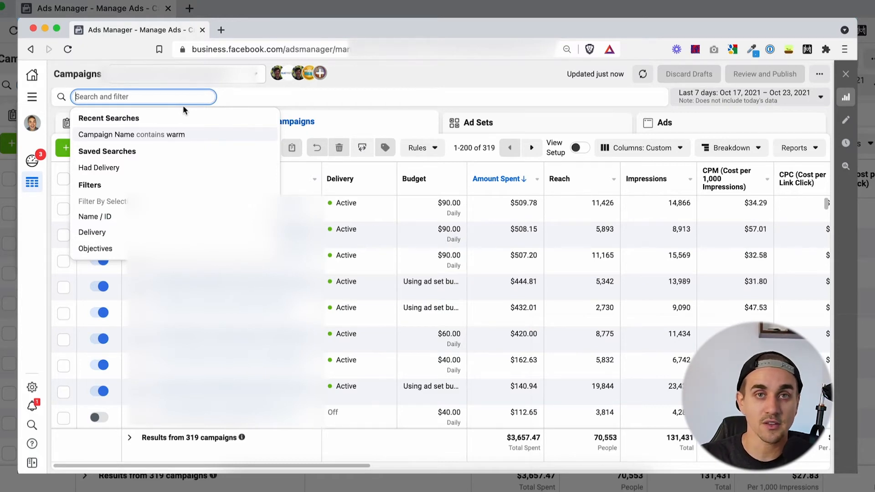
{"action": "type", "text": "Cold"}
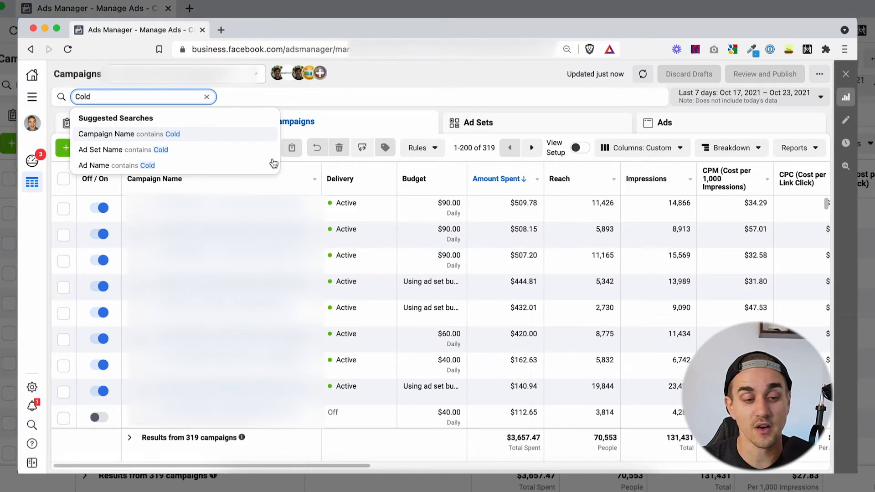
{"action": "key", "text": "Return"}
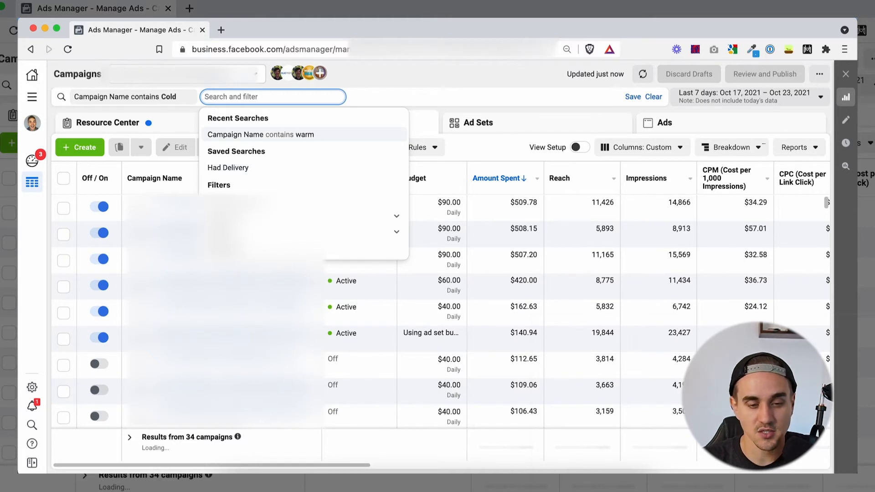
- Add a second campaign name filter for "Content" and set its condition to "doesn't contain"
{"action": "type", "text": "Content"}
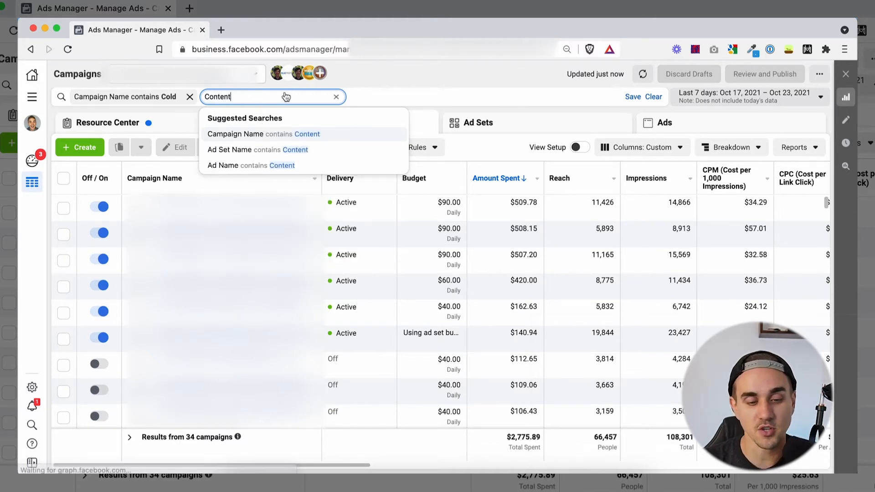
{"action": "key", "text": "Return"}
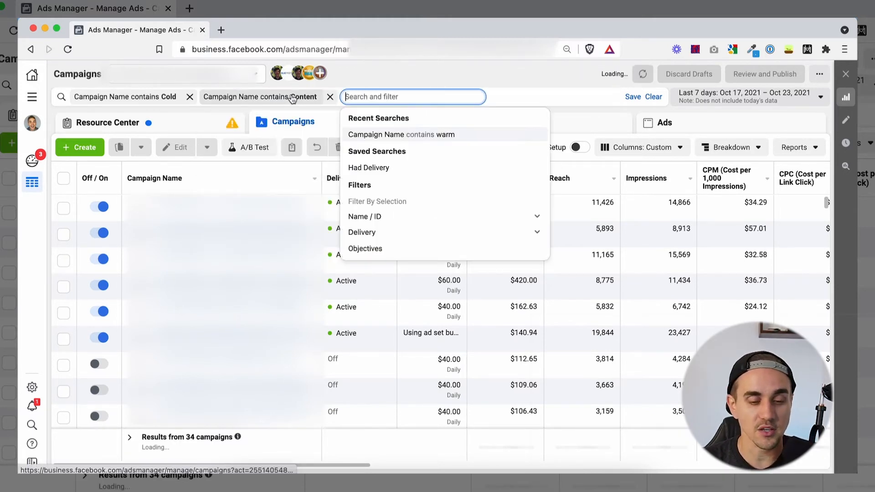
{"action": "left_click", "coordinate": [268, 98]}
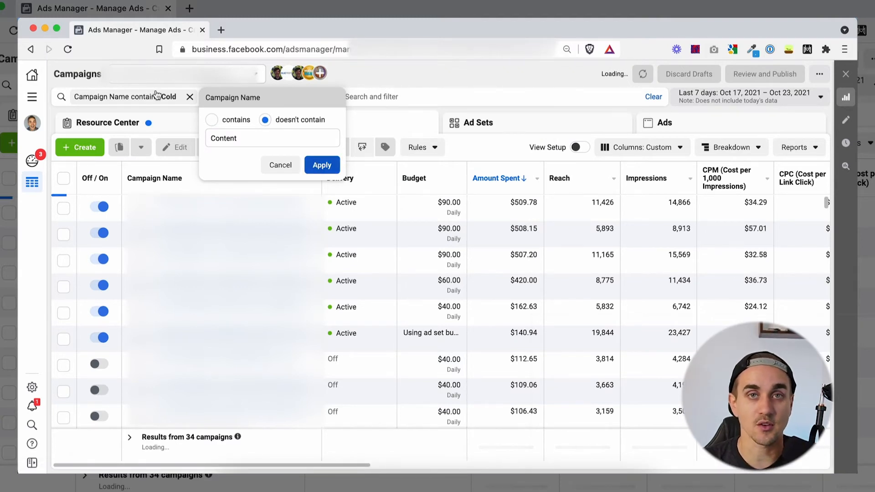
{"action": "left_click", "coordinate": [322, 165]}
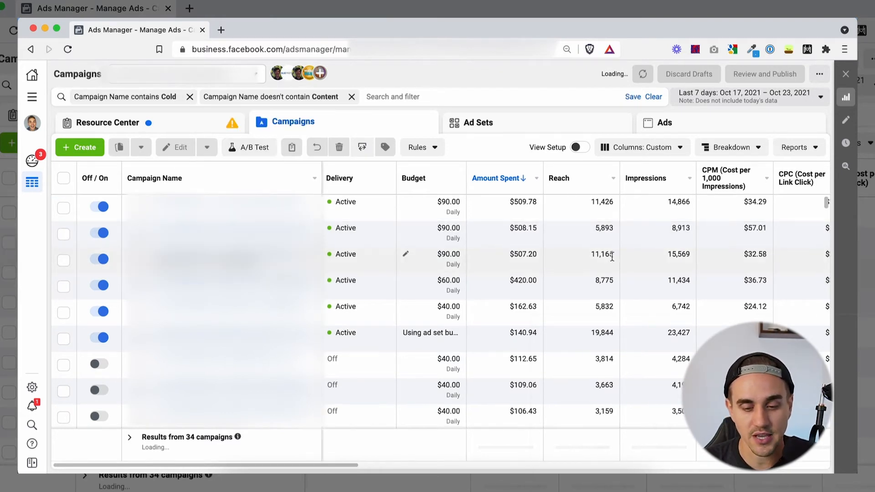
- Turn on date comparison so the last 7 days are compared with Oct 10 – Oct 16, 2021
{"action": "scroll", "coordinate": [687, 253], "scroll_direction": "right", "scroll_amount": 3}
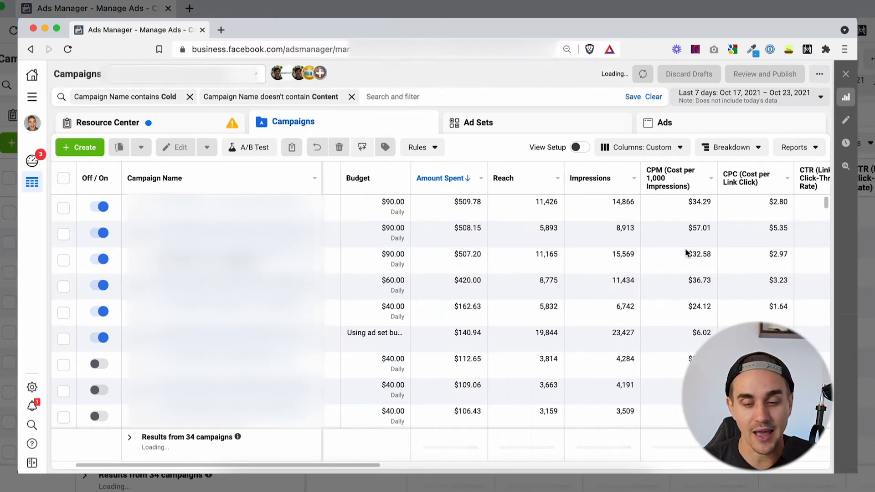
{"action": "scroll", "coordinate": [686, 251], "scroll_direction": "right", "scroll_amount": 3}
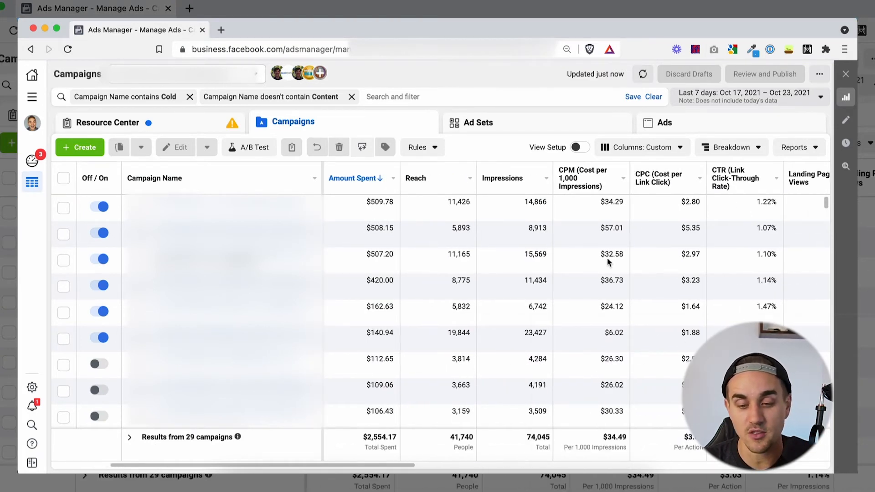
{"action": "scroll", "coordinate": [642, 222], "scroll_direction": "right", "scroll_amount": 1}
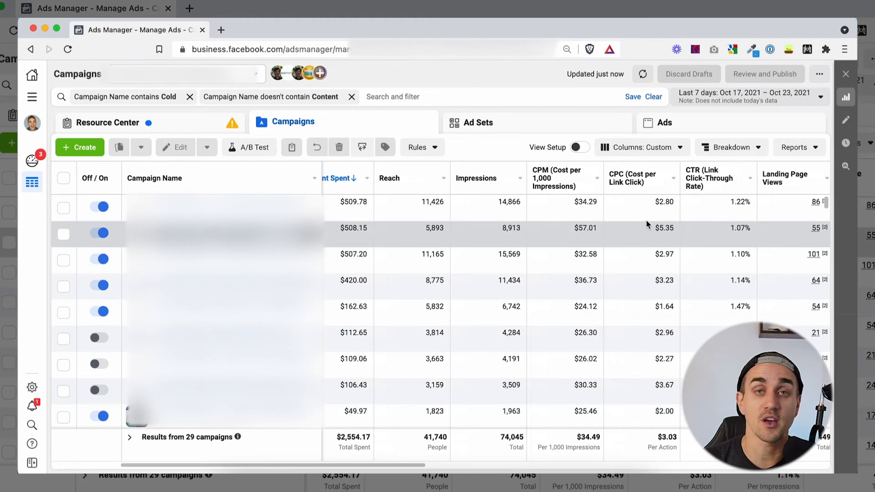
{"action": "scroll", "coordinate": [646, 222], "scroll_direction": "right", "scroll_amount": 3}
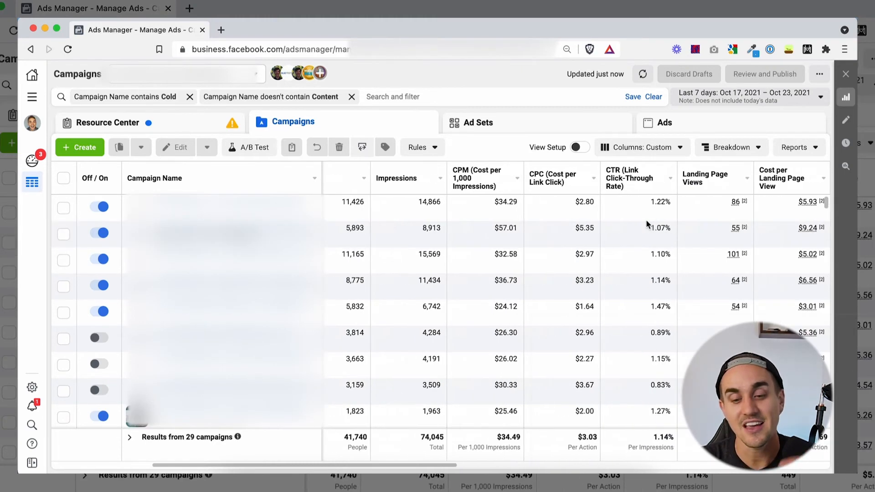
{"action": "scroll", "coordinate": [647, 223], "scroll_direction": "right", "scroll_amount": 5}
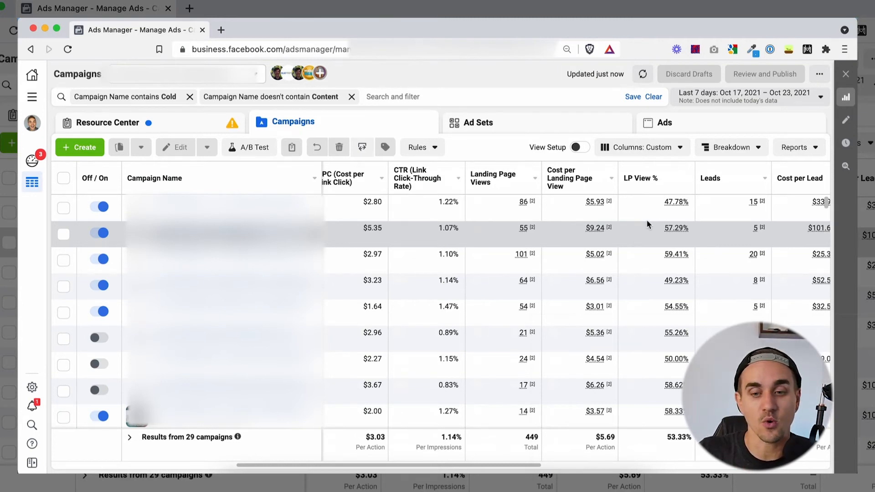
{"action": "left_click", "coordinate": [709, 94]}
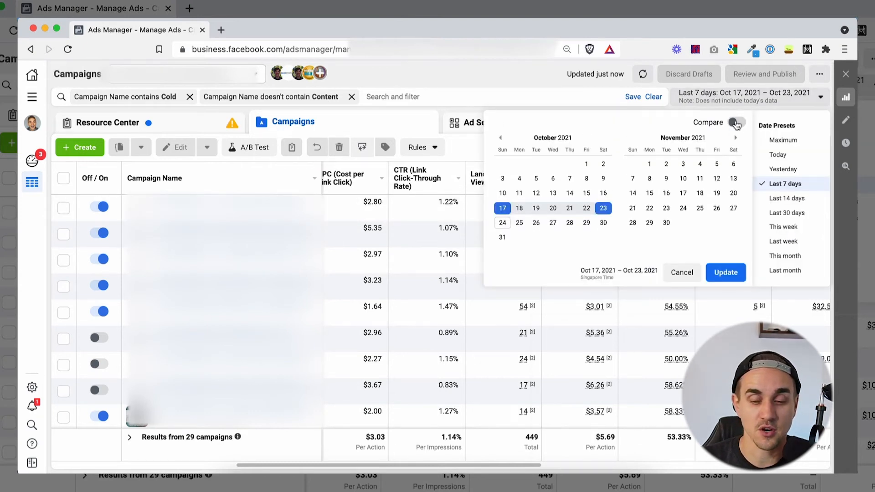
{"action": "left_click", "coordinate": [736, 123]}
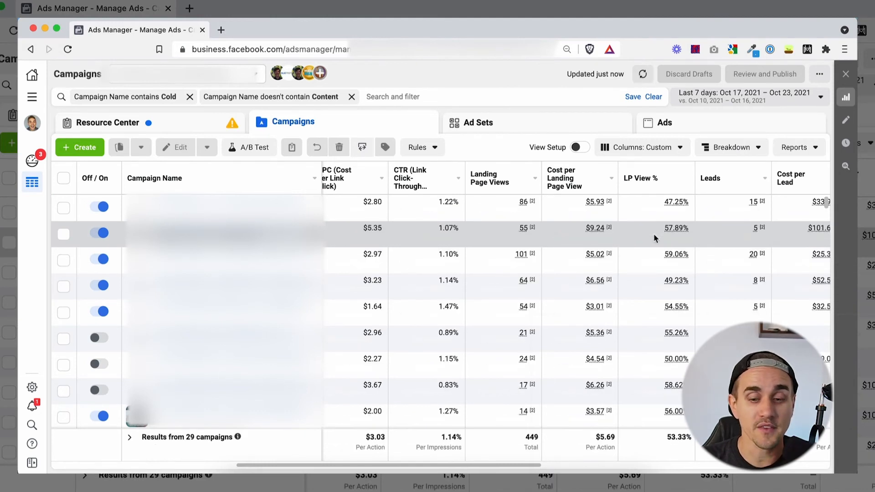
- Expand the Purchases column to compare its data across the two selected periods
{"action": "scroll", "coordinate": [653, 233], "scroll_direction": "right", "scroll_amount": 5}
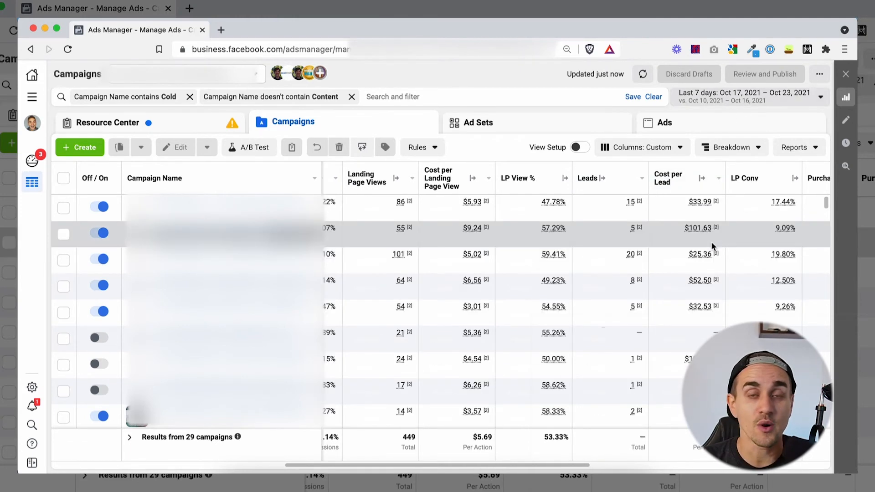
{"action": "scroll", "coordinate": [713, 247], "scroll_direction": "right", "scroll_amount": 3}
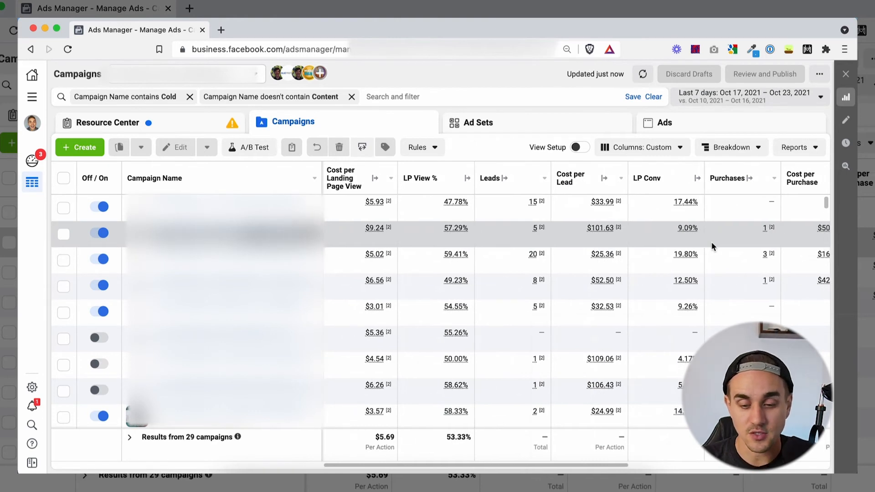
{"action": "scroll", "coordinate": [714, 246], "scroll_direction": "right", "scroll_amount": 2}
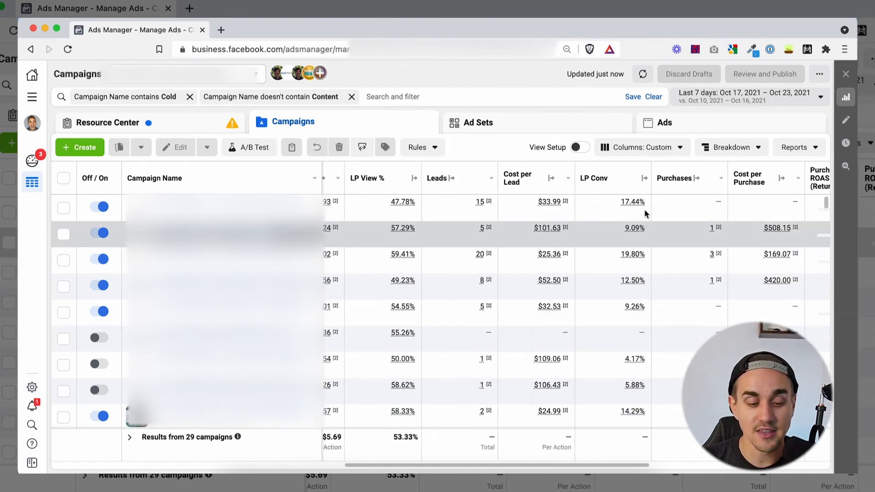
{"action": "scroll", "coordinate": [624, 186], "scroll_direction": "right", "scroll_amount": 3}
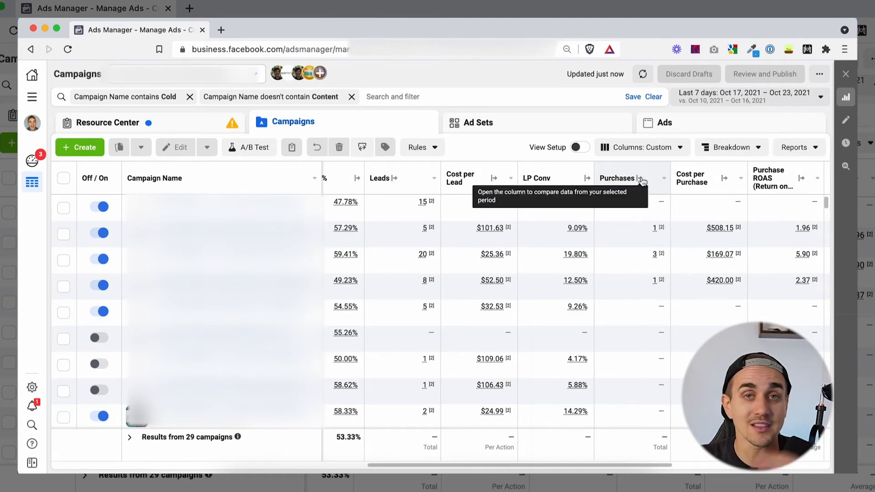
{"action": "left_click", "coordinate": [640, 178]}
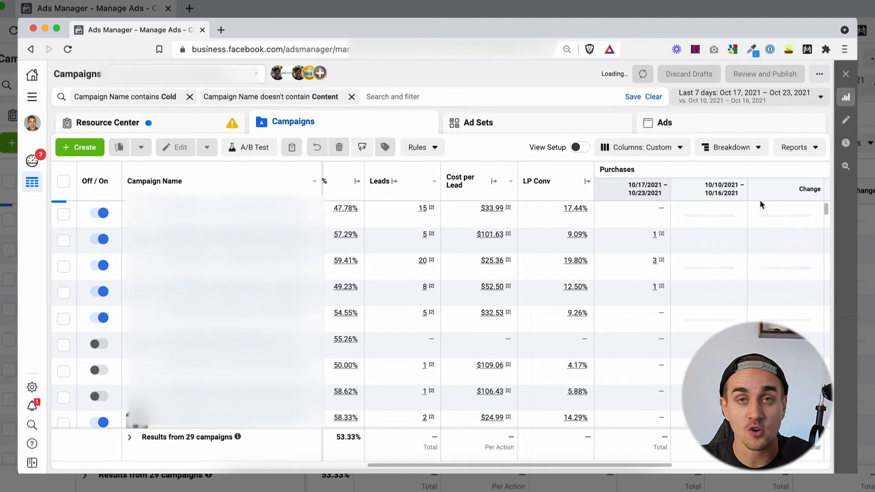
- Compare LP Conv across the two date periods and examine the other campaign metrics from Amount Spent through Cost per Lead
{"action": "scroll", "coordinate": [760, 202], "scroll_direction": "right", "scroll_amount": 3}
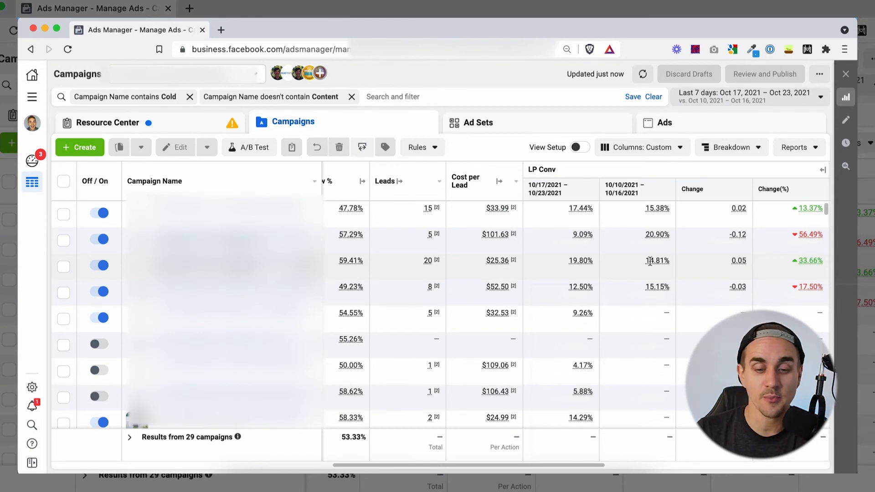
{"action": "scroll", "coordinate": [650, 261], "scroll_direction": "right", "scroll_amount": 1}
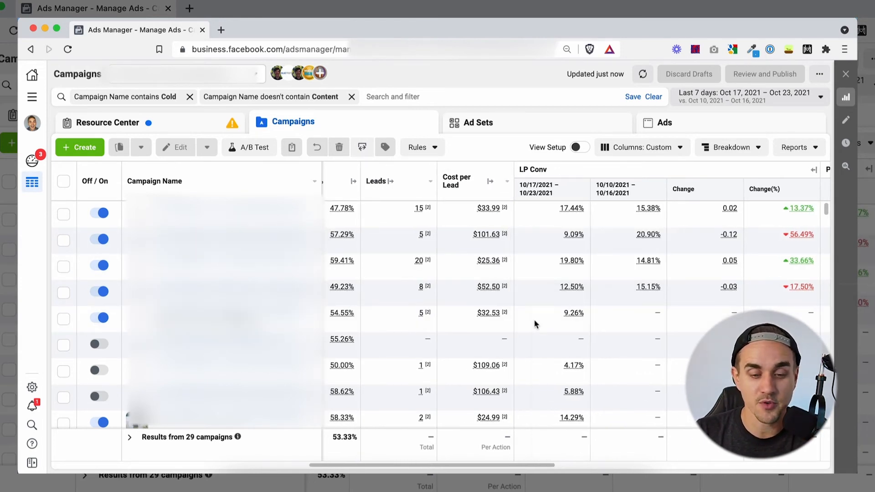
{"action": "scroll", "coordinate": [528, 247], "scroll_direction": "left", "scroll_amount": 3}
{"action": "scroll", "coordinate": [480, 230], "scroll_direction": "left", "scroll_amount": 5}
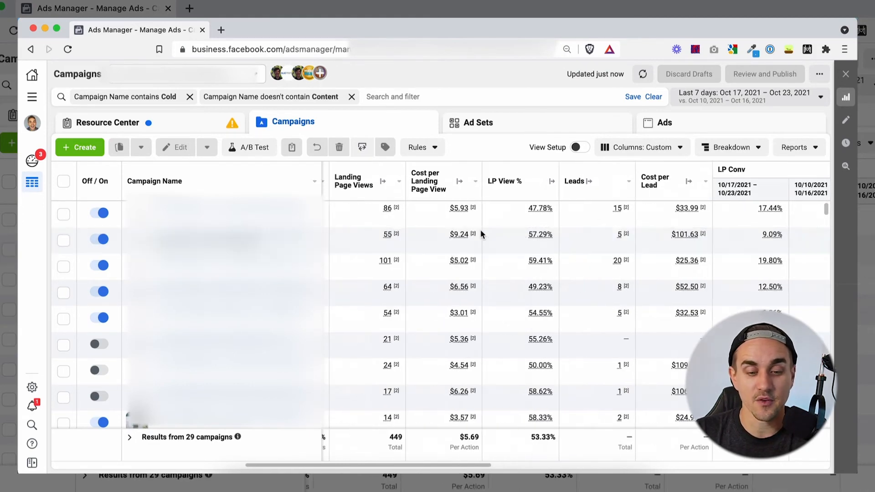
{"action": "scroll", "coordinate": [481, 234], "scroll_direction": "left", "scroll_amount": 2}
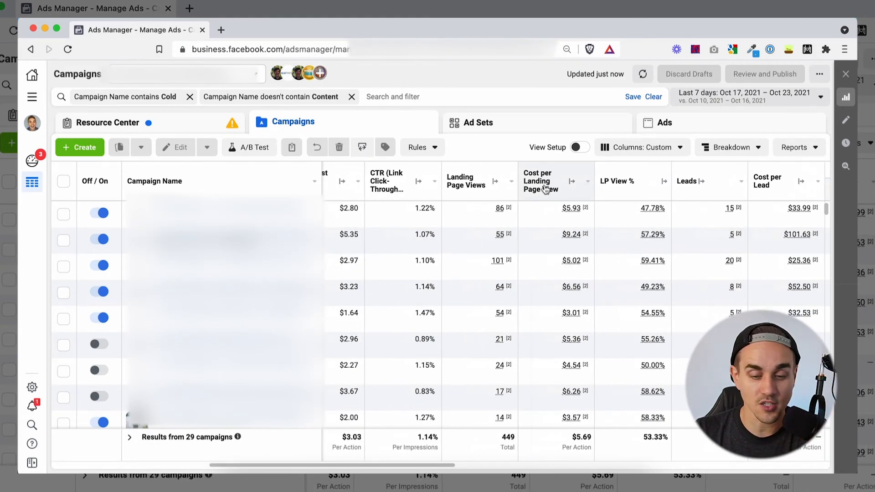
{"action": "scroll", "coordinate": [448, 208], "scroll_direction": "left", "scroll_amount": 4}
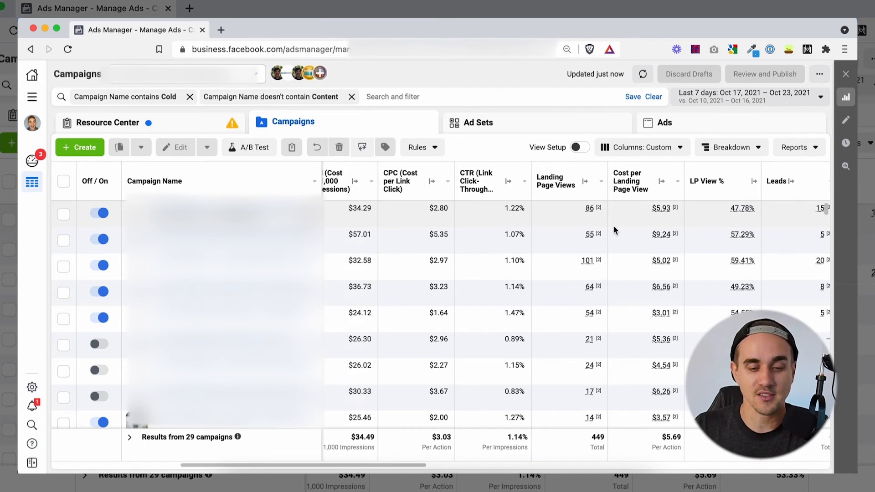
{"action": "mouse_move", "coordinate": [673, 258]}
{"action": "scroll", "coordinate": [672, 259], "scroll_direction": "right", "scroll_amount": 3}
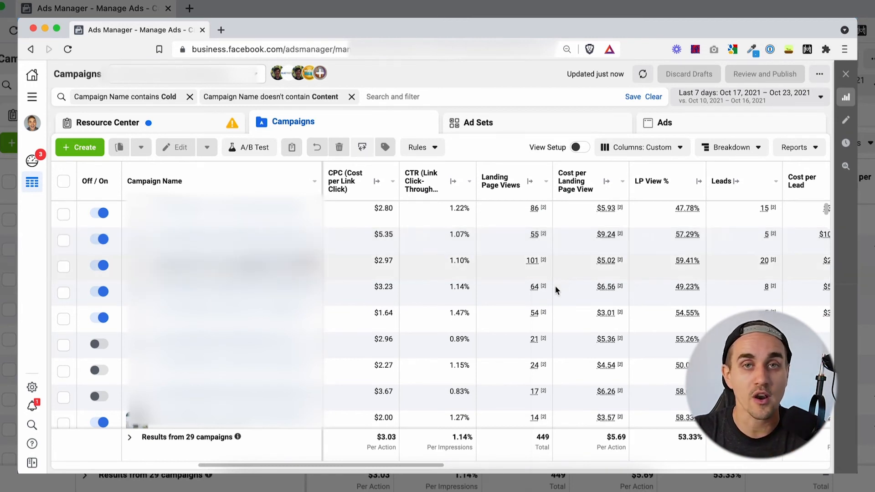
{"action": "scroll", "coordinate": [569, 286], "scroll_direction": "left", "scroll_amount": 10}
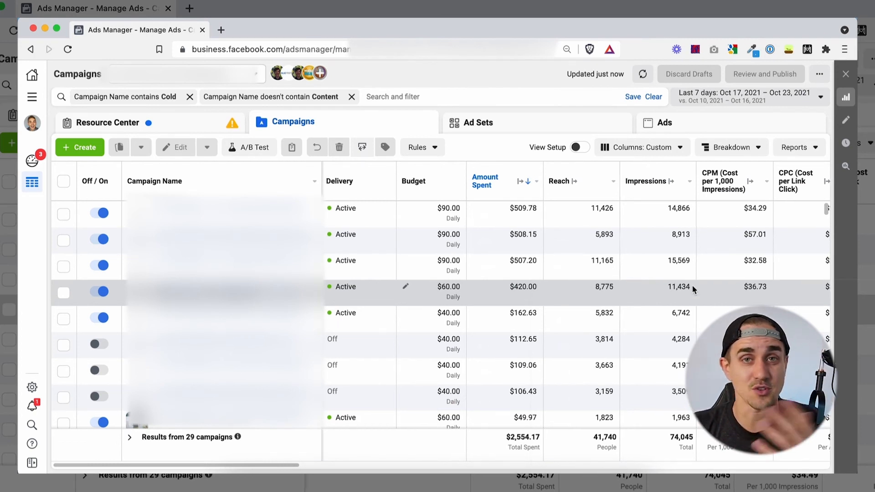
{"action": "scroll", "coordinate": [692, 287], "scroll_direction": "right", "scroll_amount": 3}
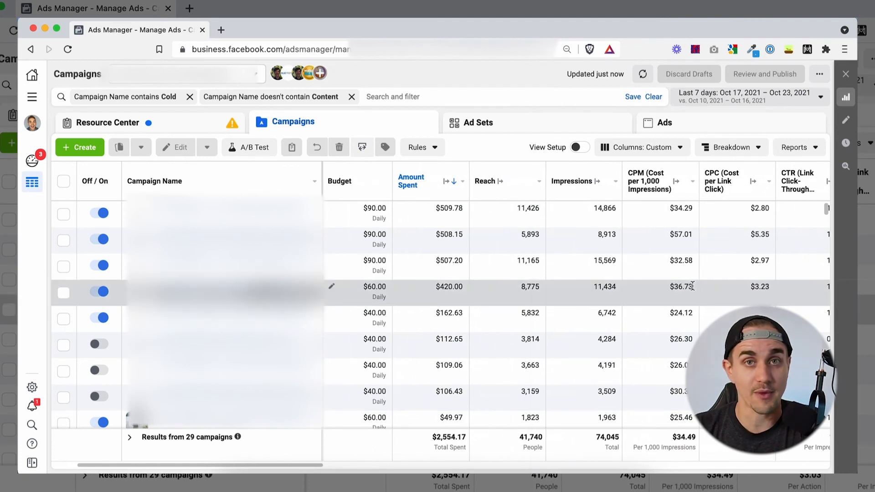
{"action": "scroll", "coordinate": [692, 286], "scroll_direction": "right", "scroll_amount": 3}
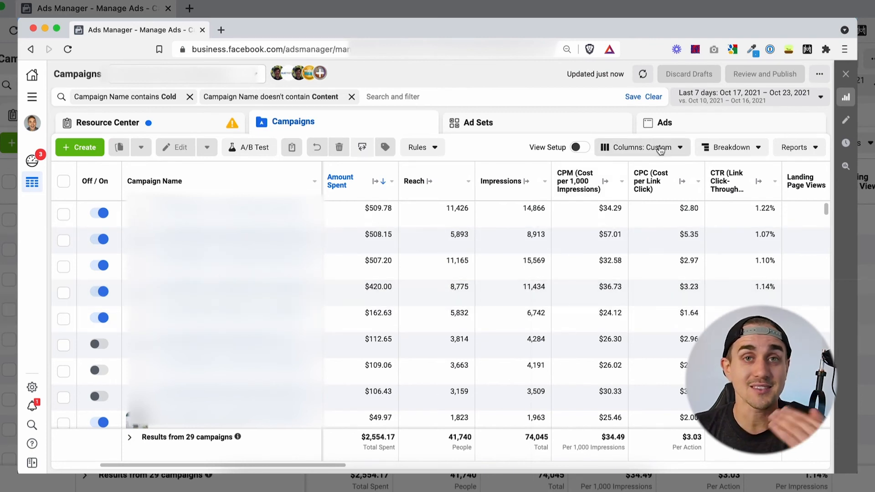
- Apply the FunnelFlow (Default) column preset, switch the campaigns table to the YT Homies preset, and review the available column presets
{"action": "left_click", "coordinate": [660, 149]}
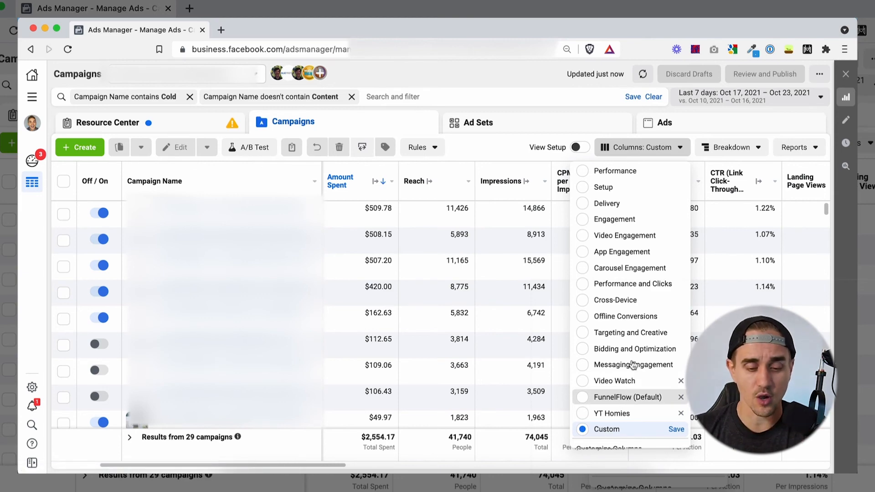
{"action": "left_click", "coordinate": [628, 397]}
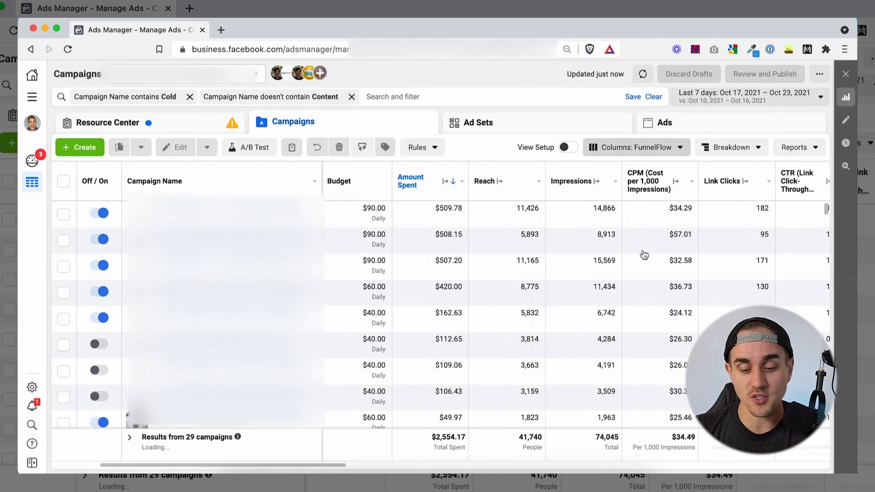
{"action": "left_click", "coordinate": [637, 147]}
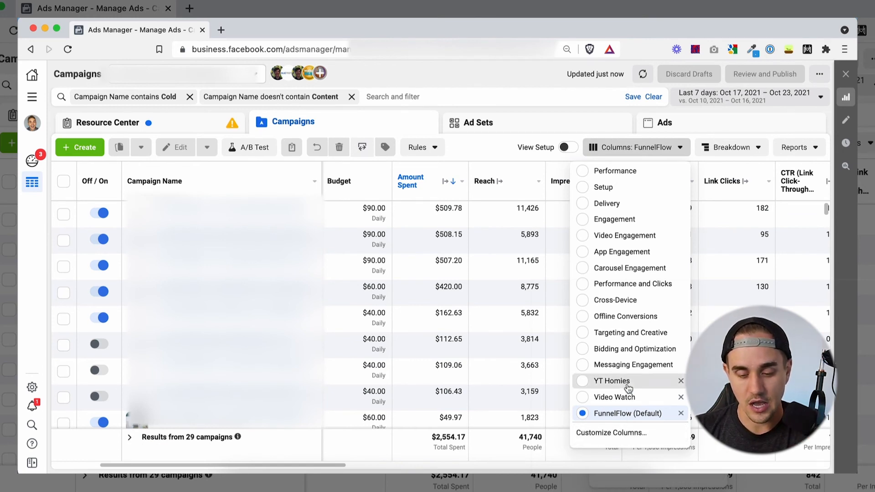
{"action": "left_click", "coordinate": [662, 151]}
{"action": "scroll", "coordinate": [638, 425], "scroll_direction": "down", "scroll_amount": 1}
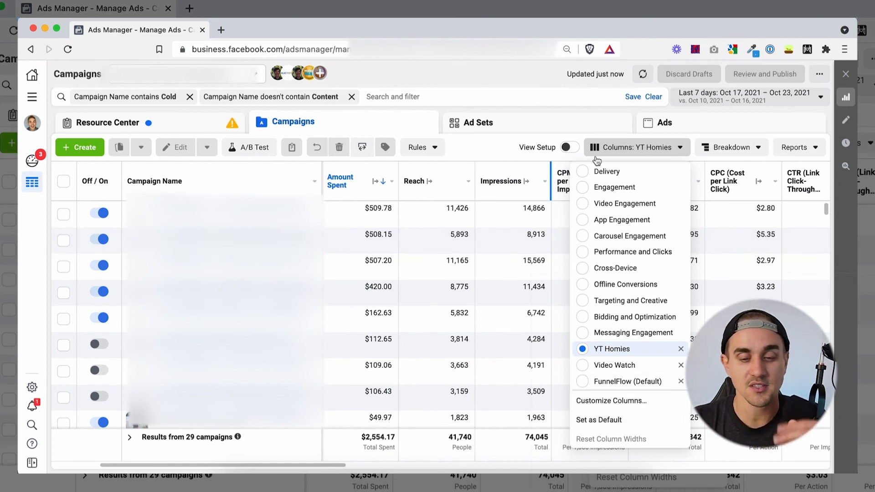
{"action": "scroll", "coordinate": [634, 208], "scroll_direction": "up", "scroll_amount": 1}
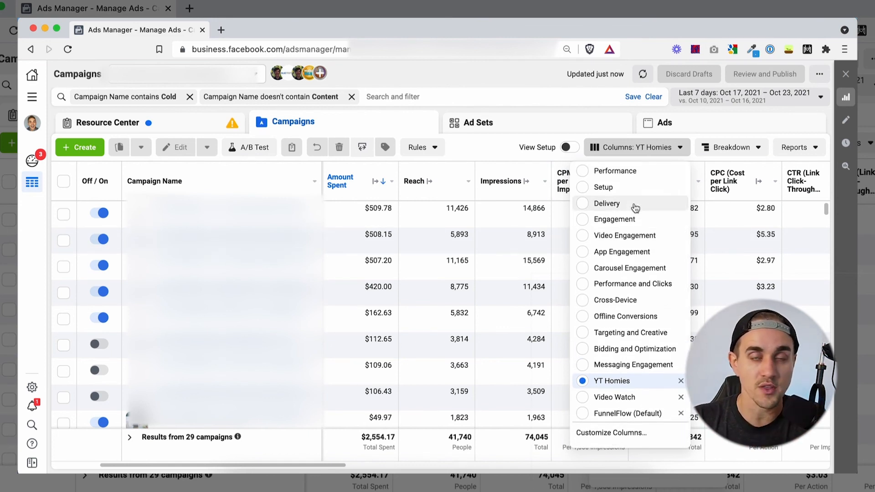